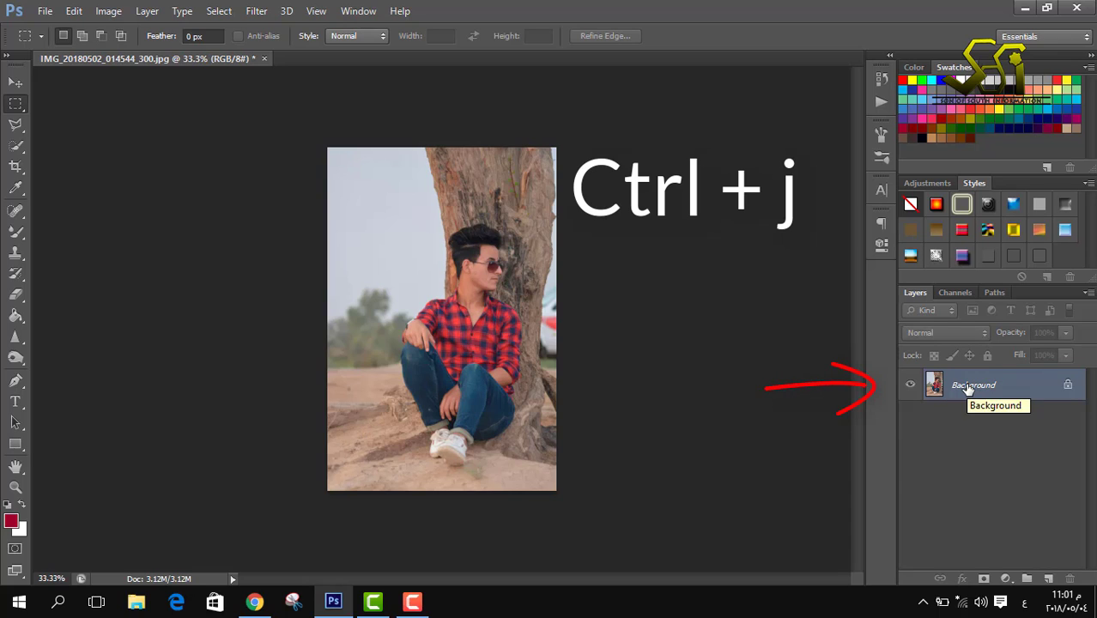
Duplicate the Background layer and open the copy in the Liquify filter.
{"action": "key", "text": "ctrl+j"}
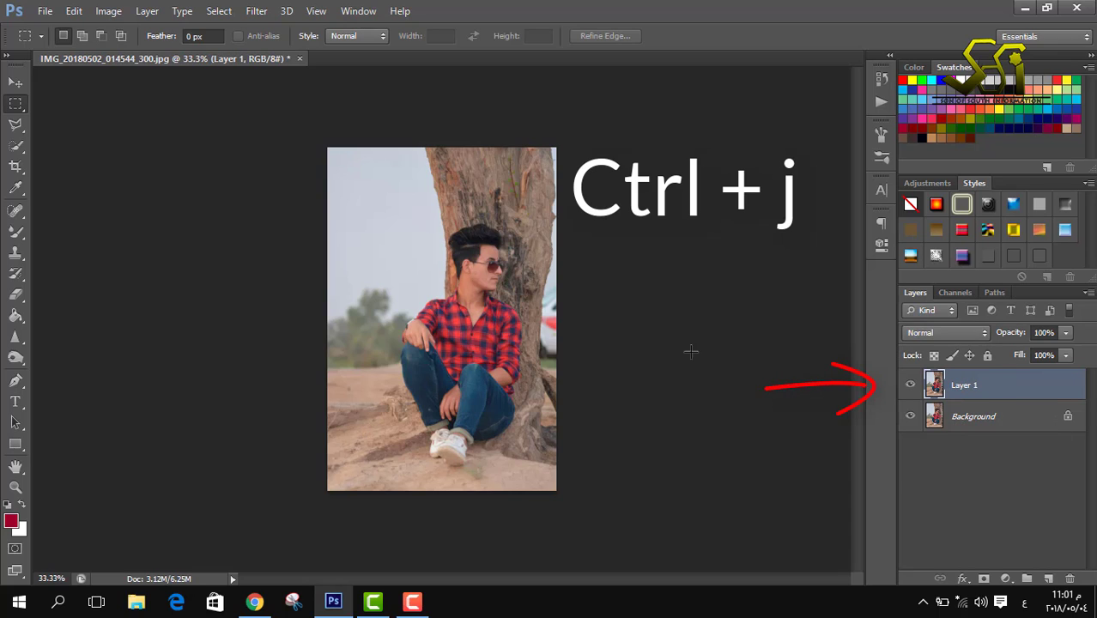
{"action": "key", "text": "w"}
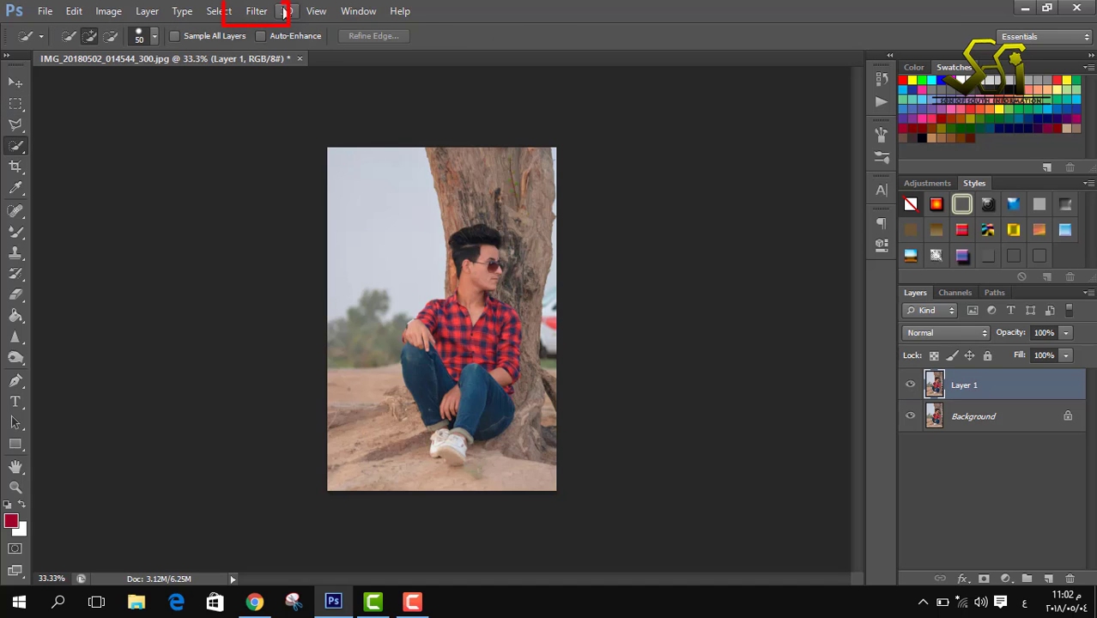
{"action": "left_click", "coordinate": [256, 10]}
{"action": "left_click", "coordinate": [276, 120]}
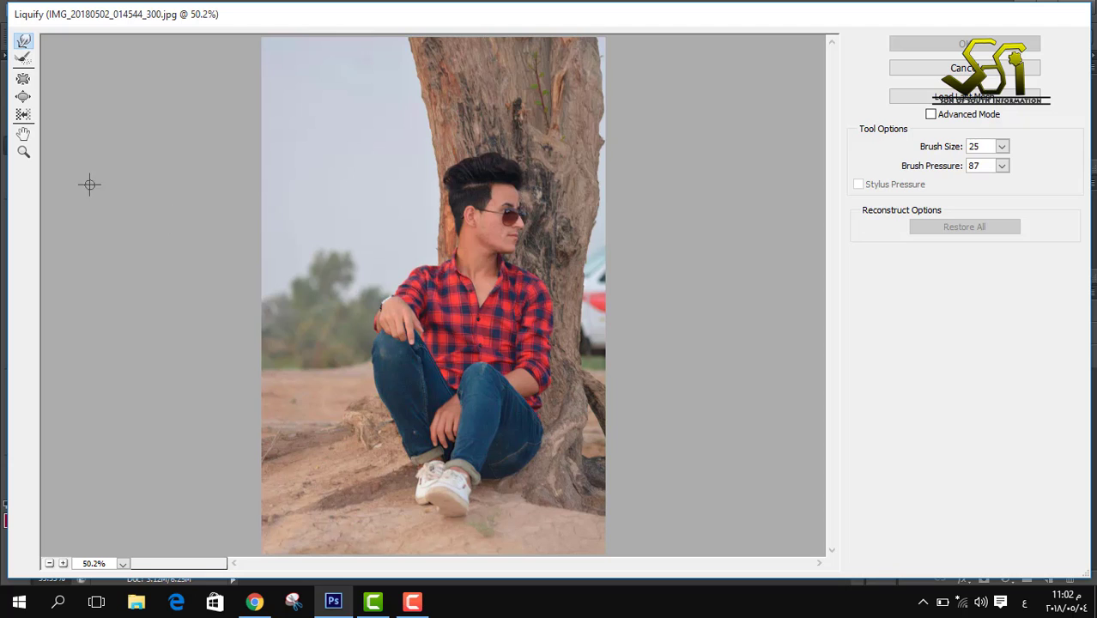
Push the man's hair upward and outward into a fuller, smoother shape using Forward Warp with brush size 39 and pressure 87.
{"action": "left_click", "coordinate": [23, 152]}
{"action": "left_click", "coordinate": [486, 218]}
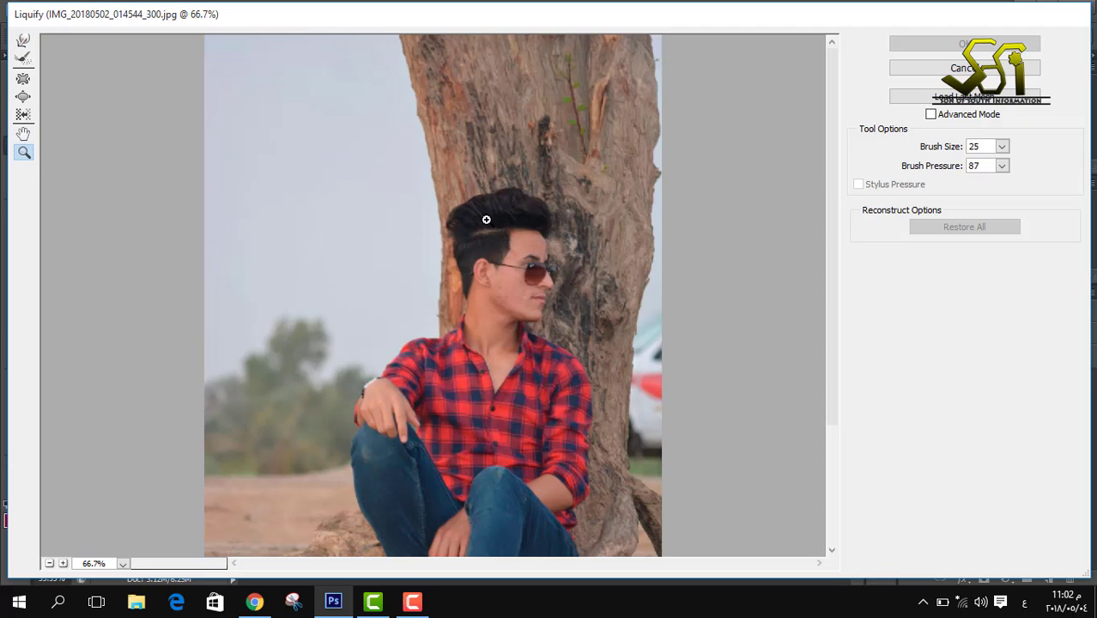
{"action": "left_click", "coordinate": [527, 240]}
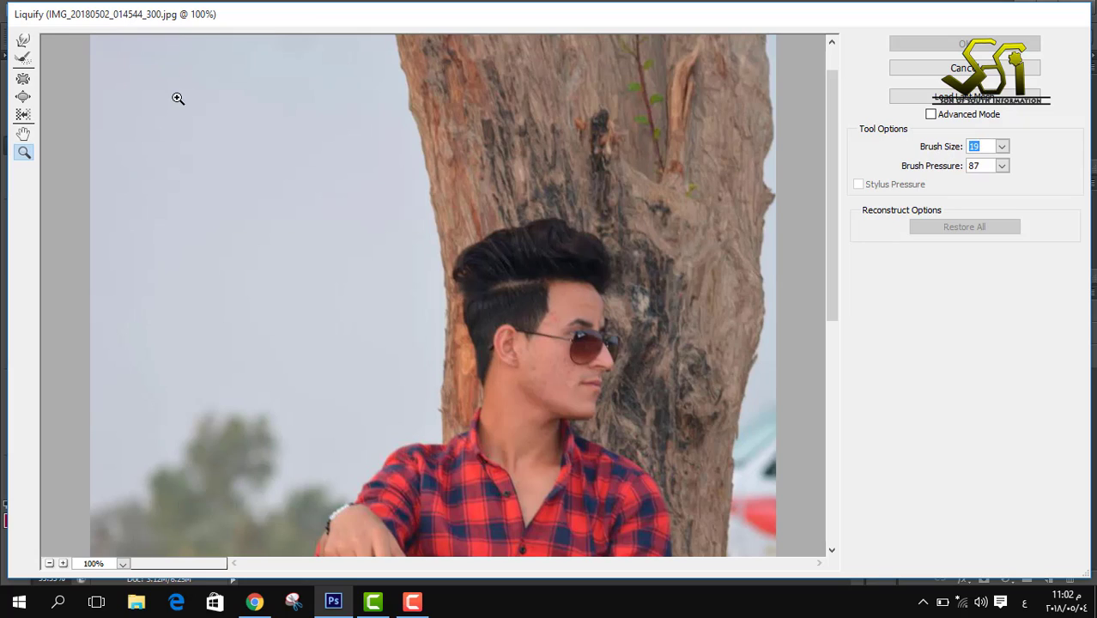
{"action": "left_click", "coordinate": [24, 42]}
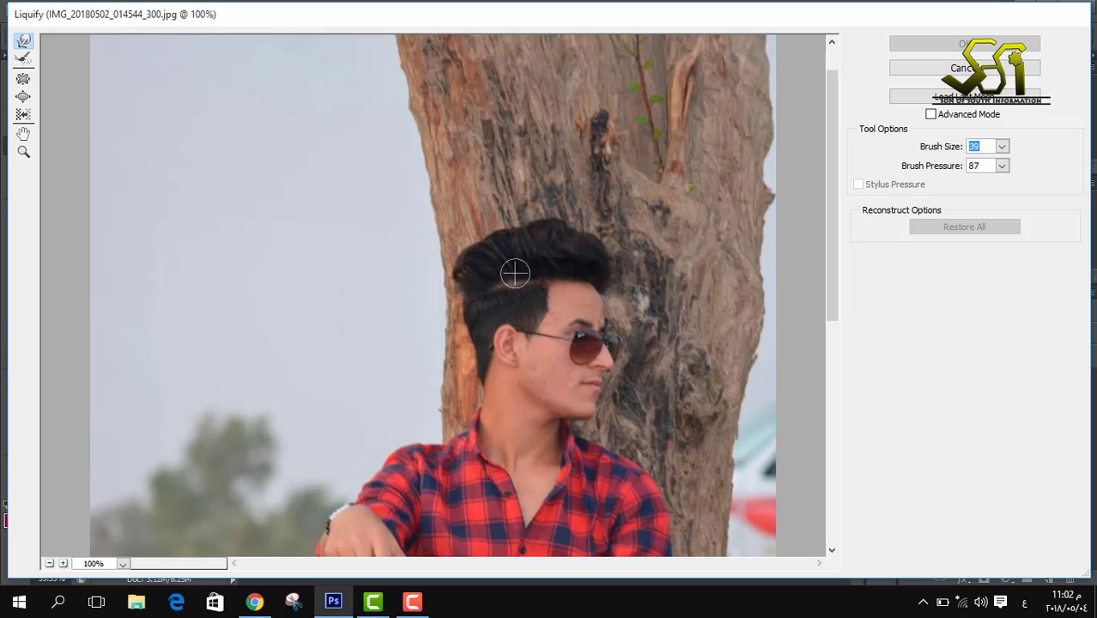
{"action": "mouse_move", "coordinate": [494, 258]}
{"action": "left_mouse_down"}
{"action": "mouse_move", "coordinate": [472, 237]}
{"action": "mouse_move", "coordinate": [464, 250]}
{"action": "mouse_move", "coordinate": [520, 241]}
{"action": "mouse_move", "coordinate": [514, 229]}
{"action": "mouse_move", "coordinate": [527, 223]}
{"action": "left_mouse_up"}
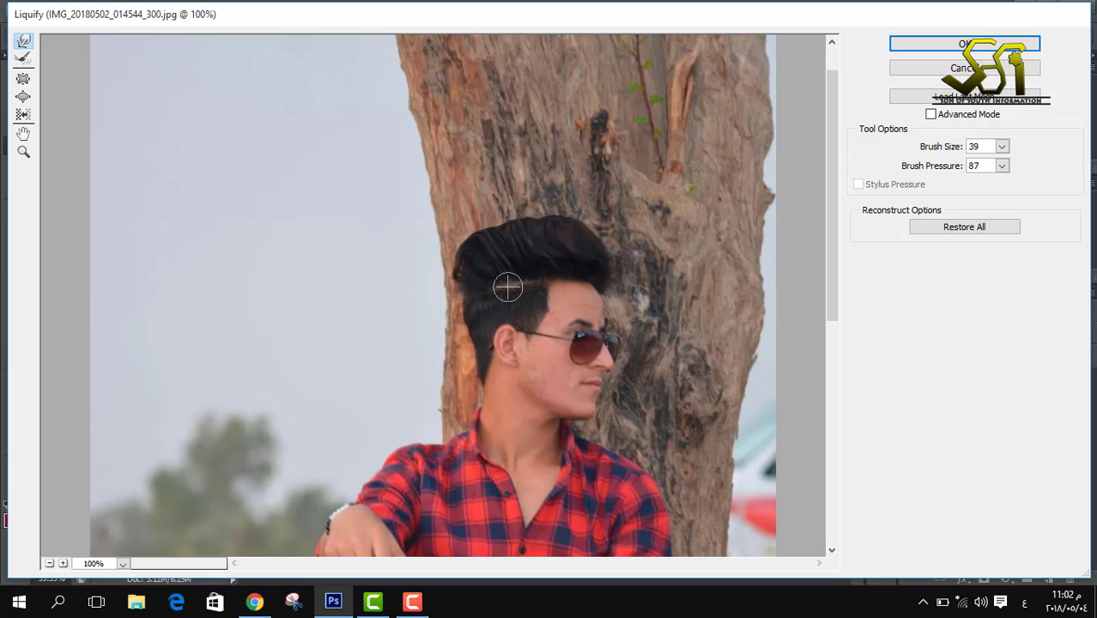
{"action": "left_click_drag", "start_coordinate": [507, 287], "coordinate": [540, 285]}
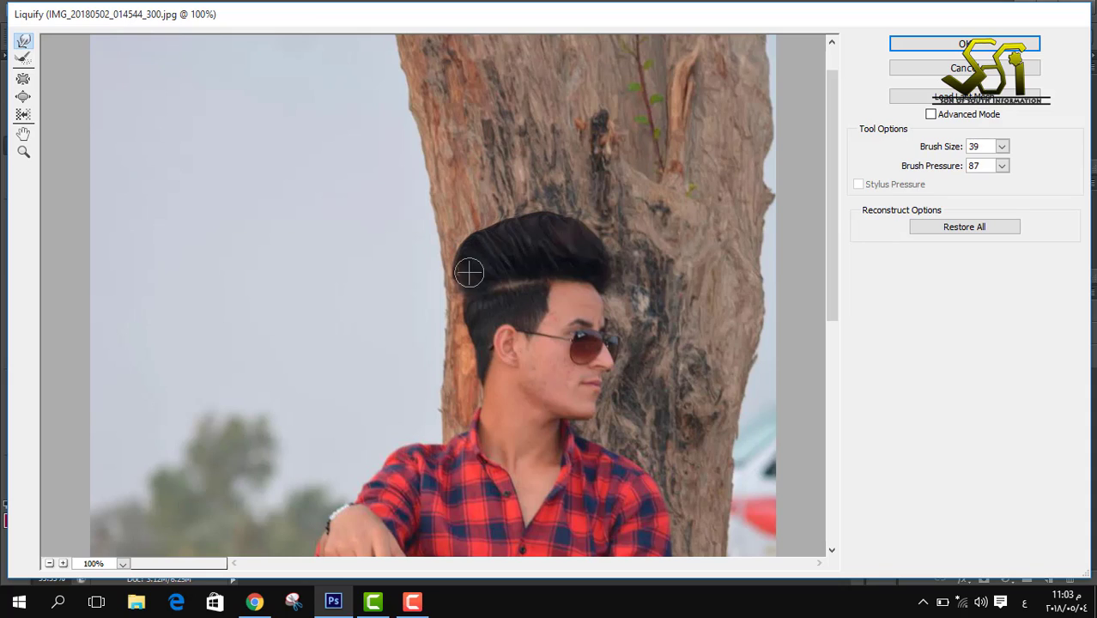
{"action": "left_click_drag", "start_coordinate": [467, 277], "coordinate": [462, 280]}
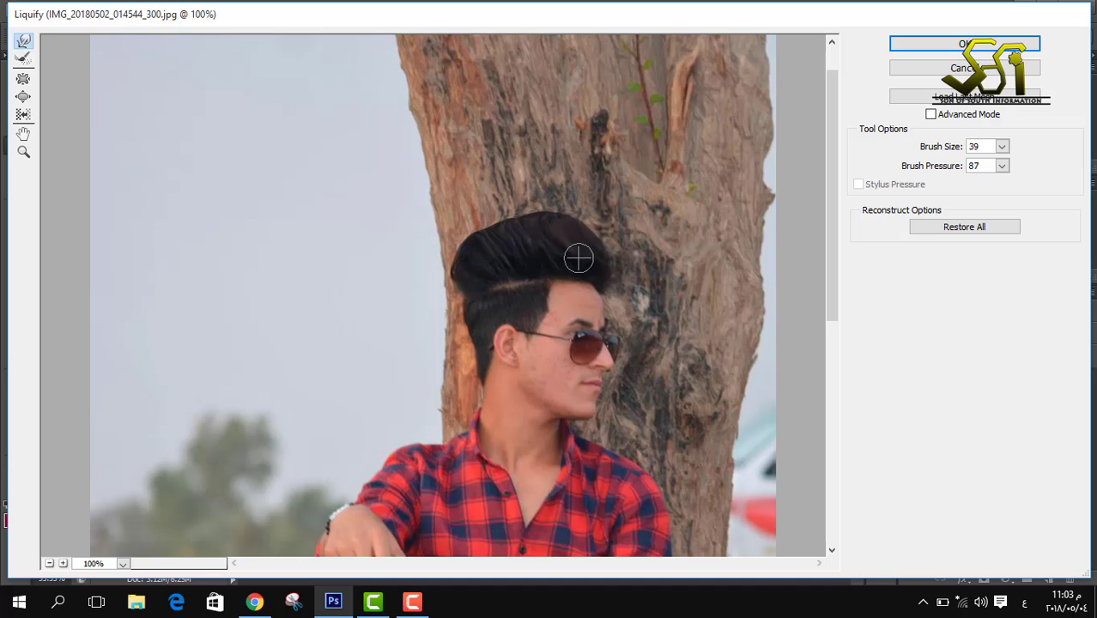
{"action": "left_click", "coordinate": [931, 44]}
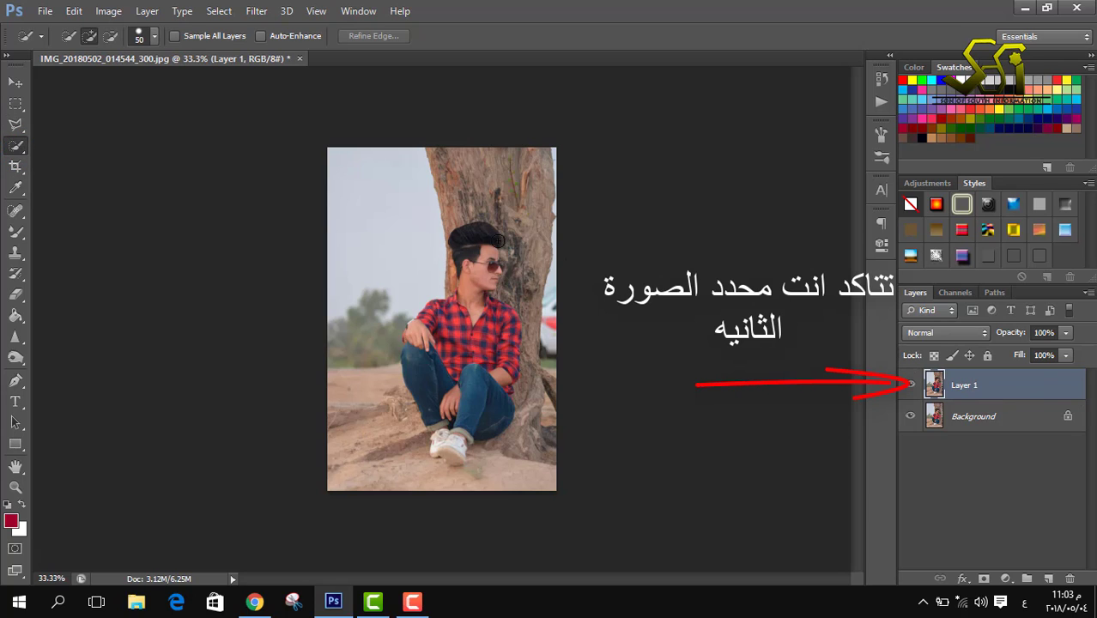
Select the seated man and the tree trunk behind him on Layer 1 with the Quick Selection tool.
{"action": "mouse_move", "coordinate": [486, 234]}
{"action": "left_mouse_down"}
{"action": "mouse_move", "coordinate": [451, 380]}
{"action": "mouse_move", "coordinate": [424, 355]}
{"action": "left_mouse_up"}
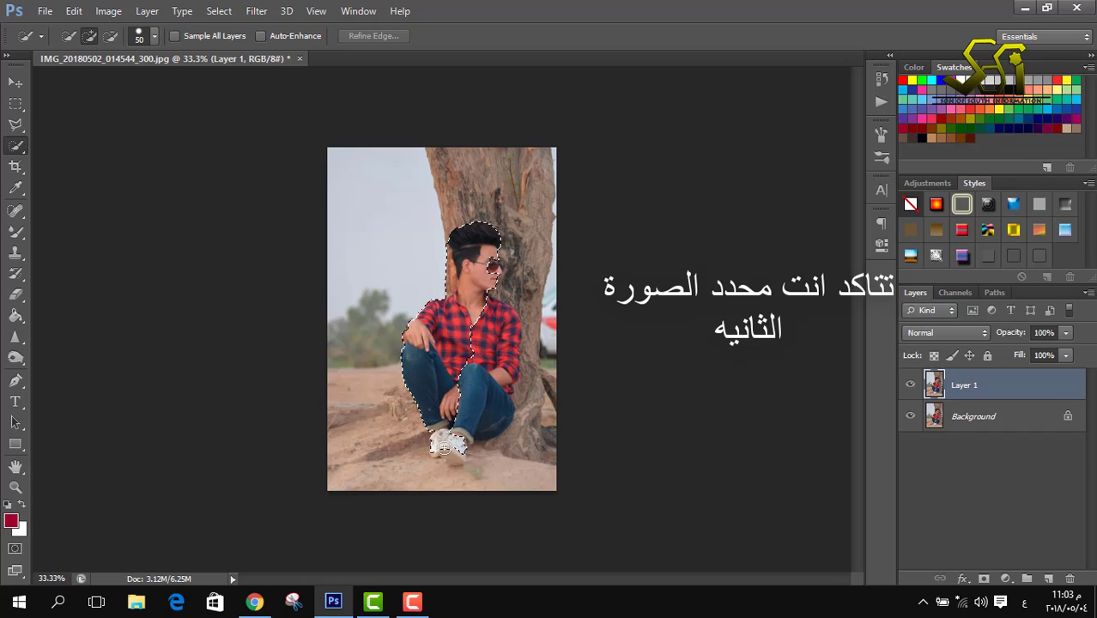
{"action": "mouse_move", "coordinate": [444, 447]}
{"action": "left_mouse_down"}
{"action": "mouse_move", "coordinate": [488, 431]}
{"action": "mouse_move", "coordinate": [523, 443]}
{"action": "mouse_move", "coordinate": [544, 425]}
{"action": "mouse_move", "coordinate": [516, 251]}
{"action": "mouse_move", "coordinate": [480, 163]}
{"action": "mouse_move", "coordinate": [530, 219]}
{"action": "mouse_move", "coordinate": [563, 233]}
{"action": "mouse_move", "coordinate": [547, 339]}
{"action": "left_mouse_up"}
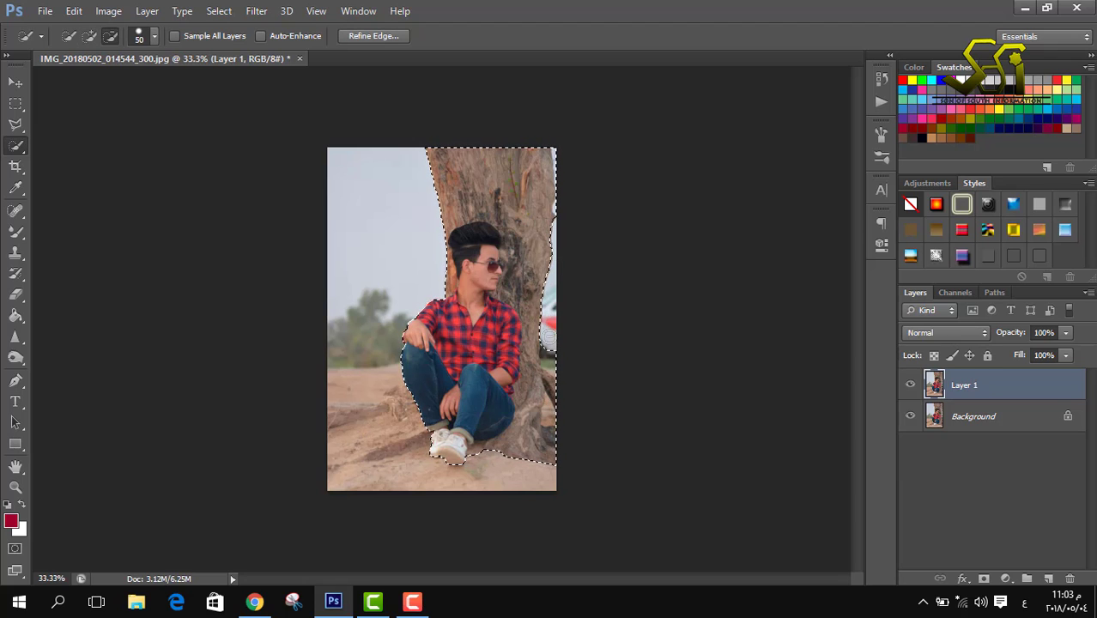
{"action": "key", "text": "z"}
{"action": "left_click", "coordinate": [414, 333]}
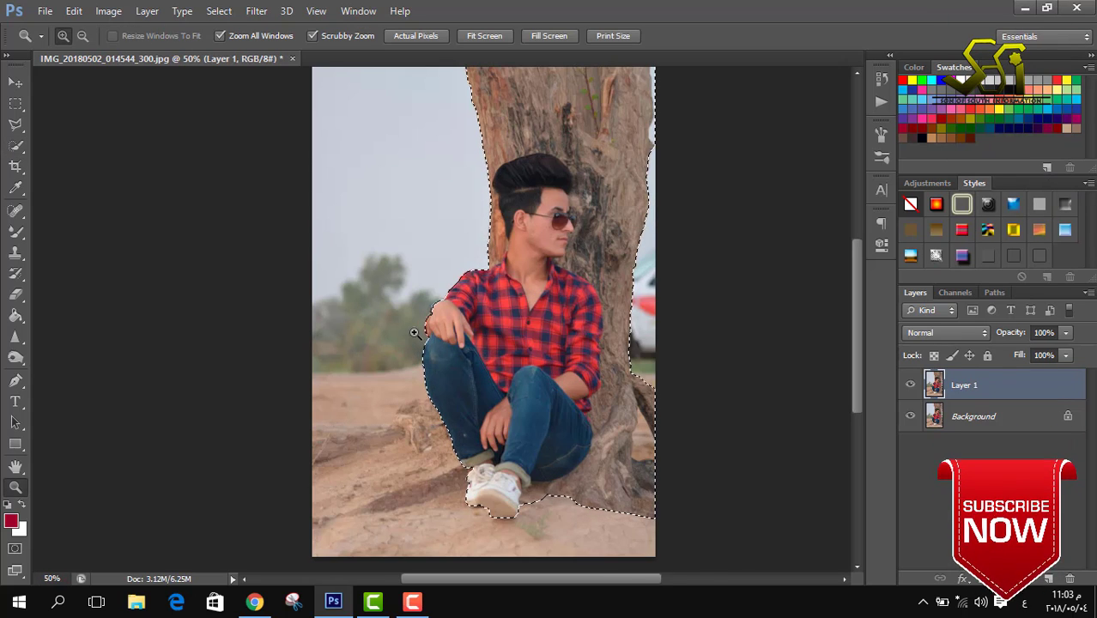
{"action": "left_click", "coordinate": [413, 332]}
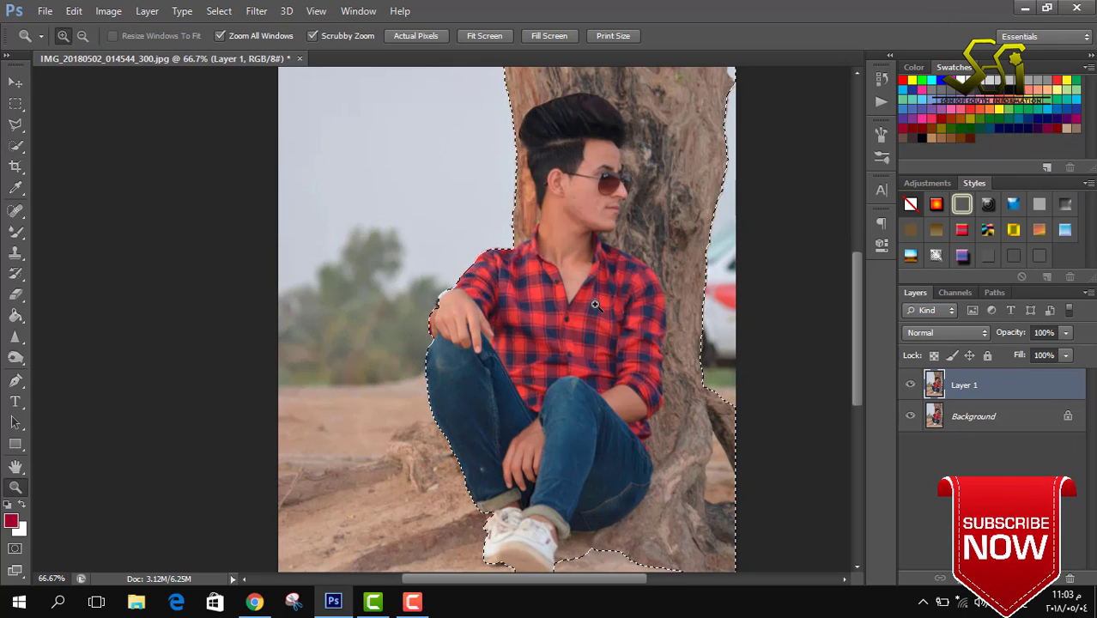
{"action": "left_click", "coordinate": [548, 372], "text": "alt"}
{"action": "left_click", "coordinate": [548, 373], "text": "alt"}
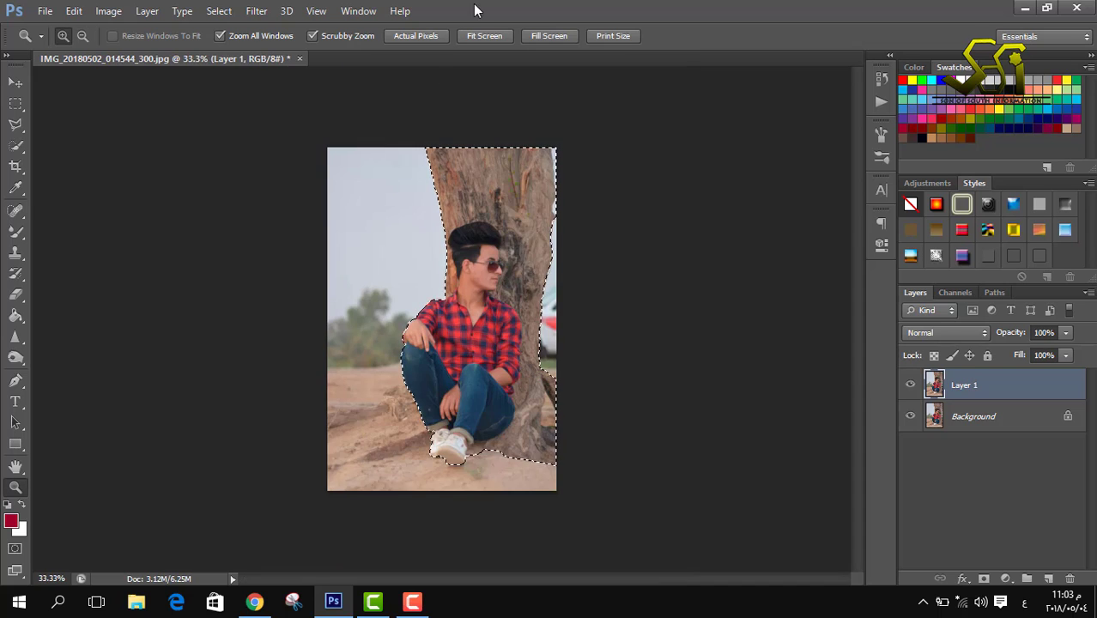
{"action": "left_click", "coordinate": [16, 144]}
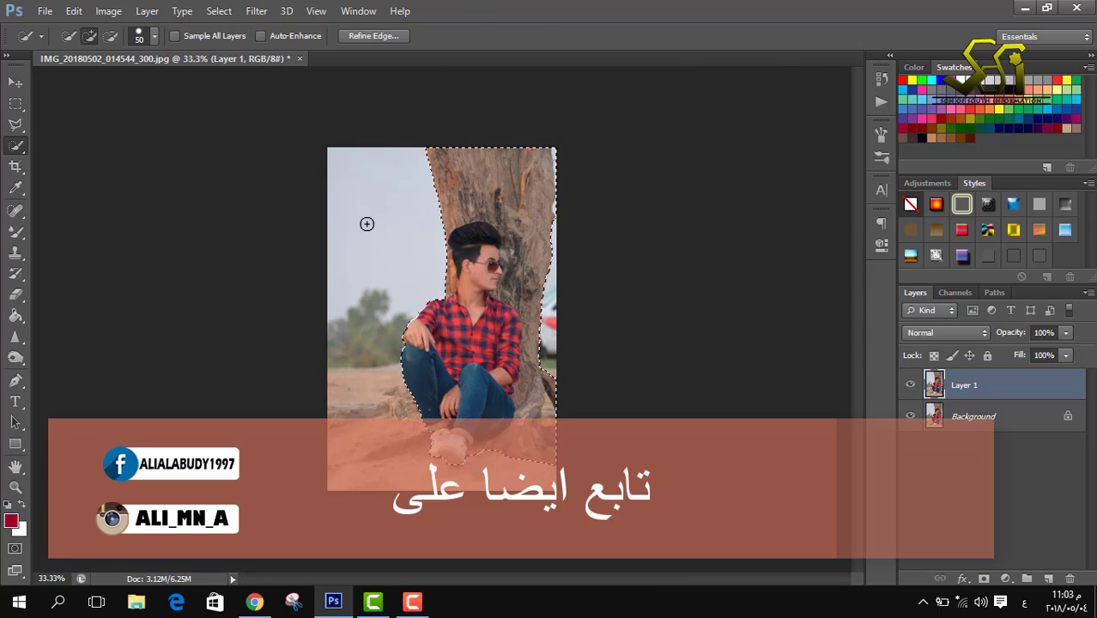
Refine the selection edge with 36% contrast and brush along the outlines of the trunk and the man.
{"action": "left_click", "coordinate": [378, 37]}
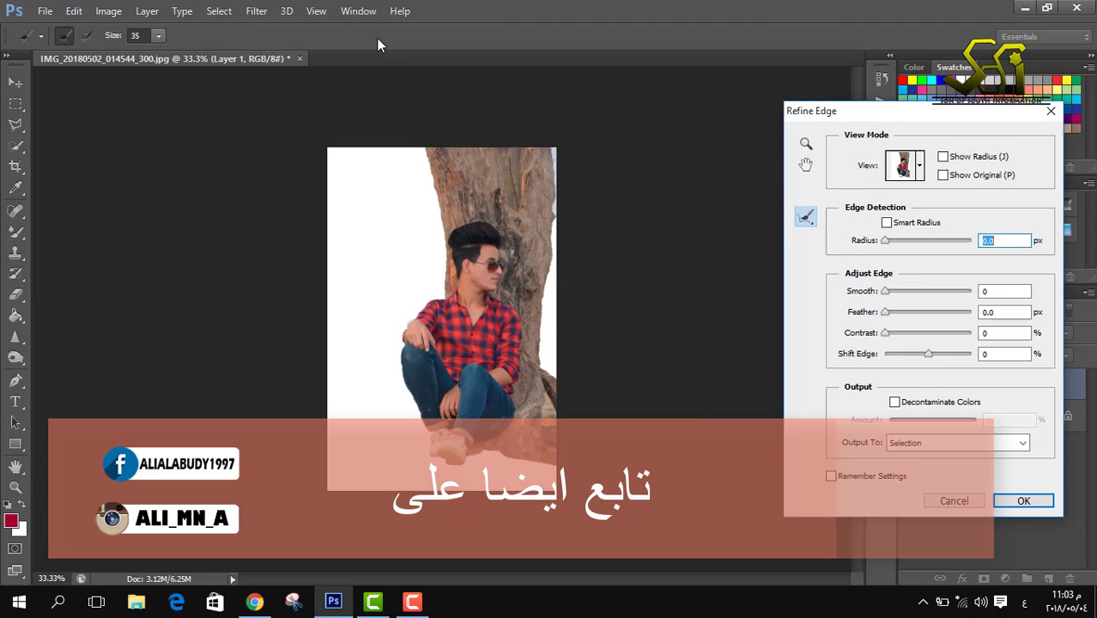
{"action": "left_click_drag", "start_coordinate": [925, 343], "coordinate": [918, 339]}
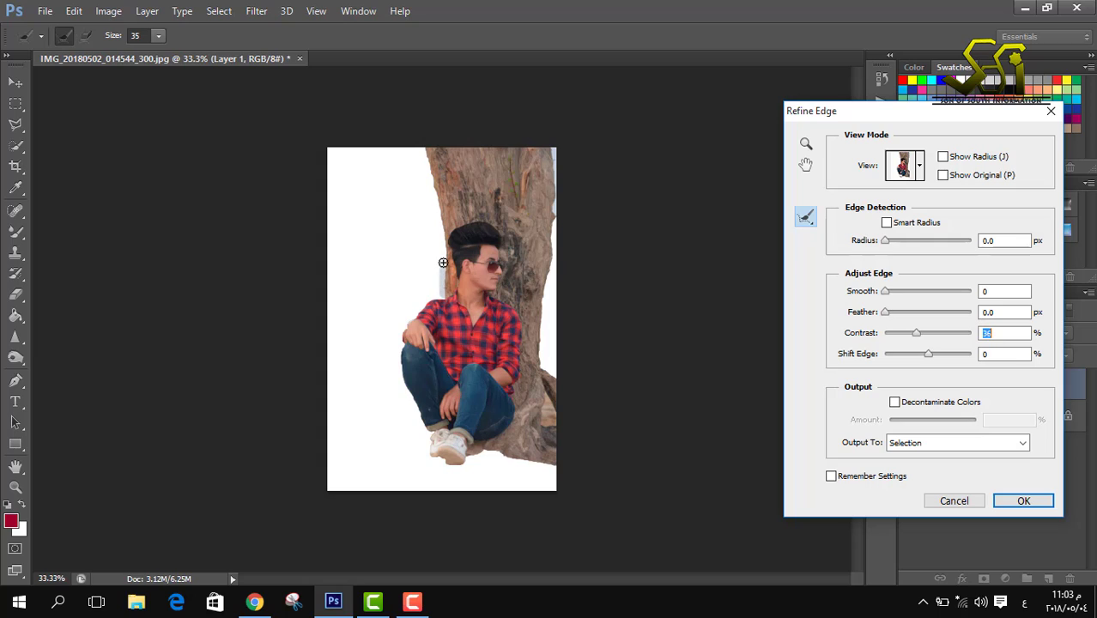
{"action": "mouse_move", "coordinate": [443, 262]}
{"action": "left_mouse_down"}
{"action": "mouse_move", "coordinate": [421, 155]}
{"action": "mouse_move", "coordinate": [432, 169]}
{"action": "left_mouse_up"}
{"action": "left_click_drag", "start_coordinate": [427, 297], "coordinate": [437, 298]}
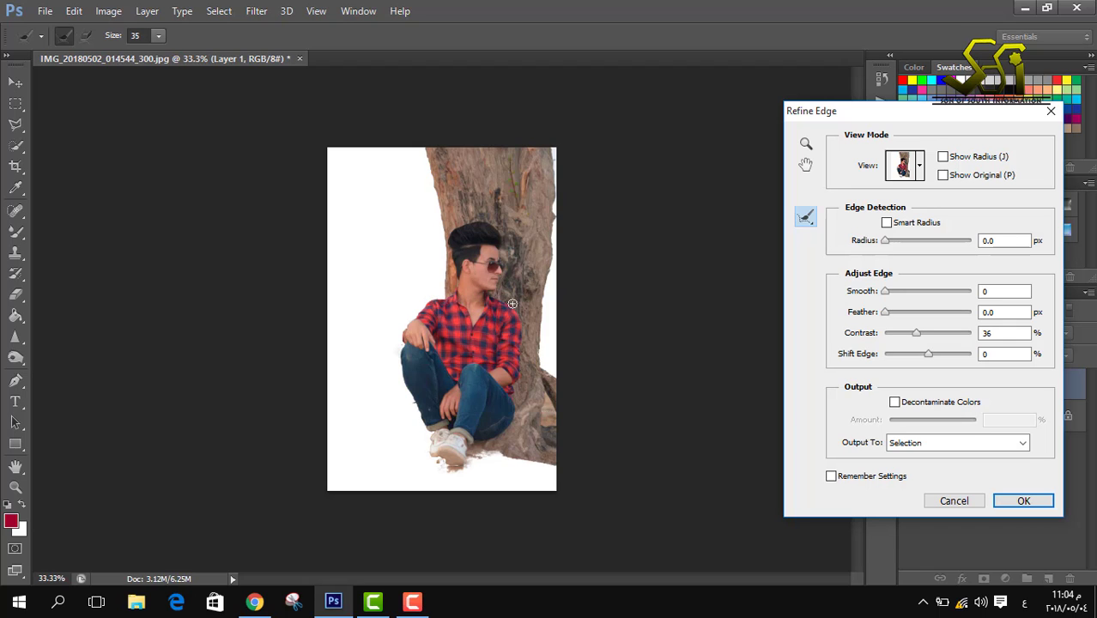
Output the refined selection to a new layer with a layer mask.
{"action": "left_click", "coordinate": [955, 443]}
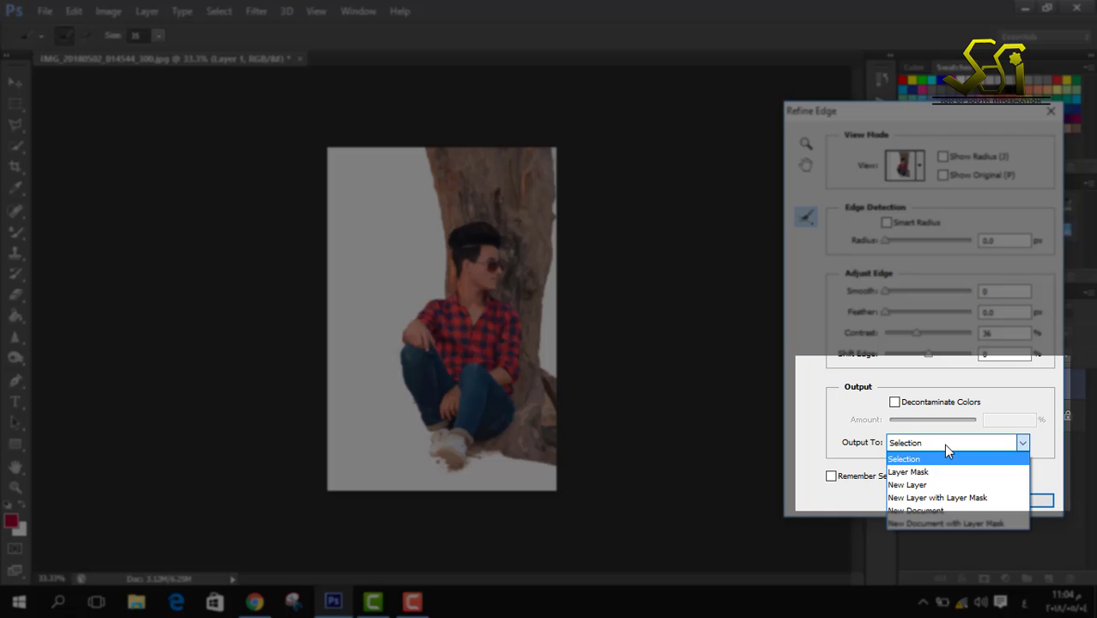
{"action": "left_click", "coordinate": [938, 498]}
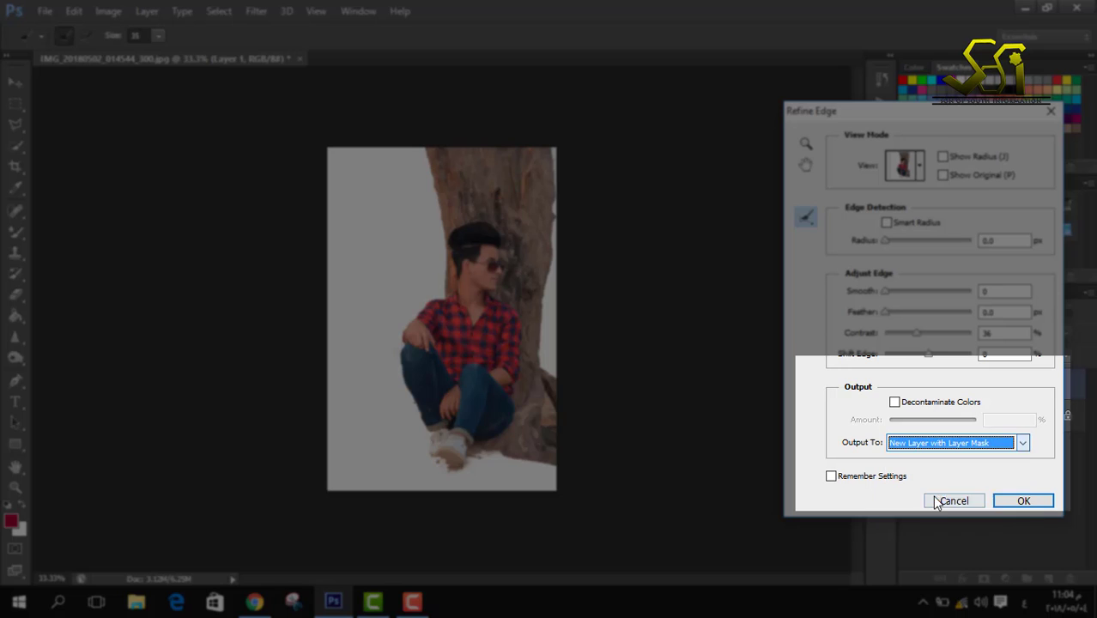
{"action": "left_click", "coordinate": [1022, 501]}
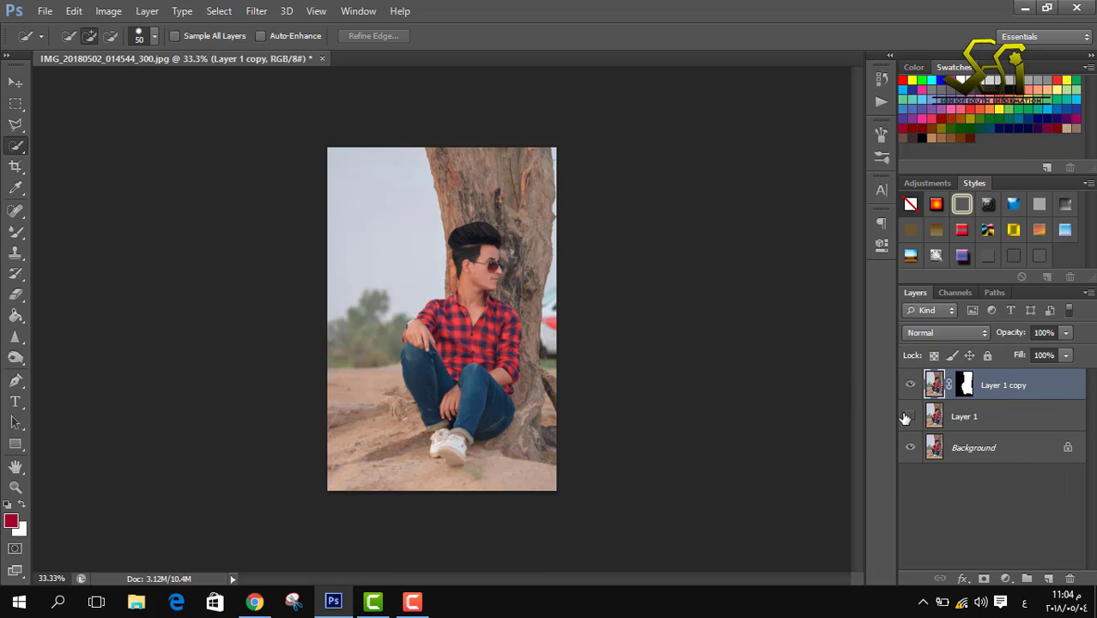
Load the Layer 1 copy mask as a new selection.
{"action": "left_click", "coordinate": [219, 10]}
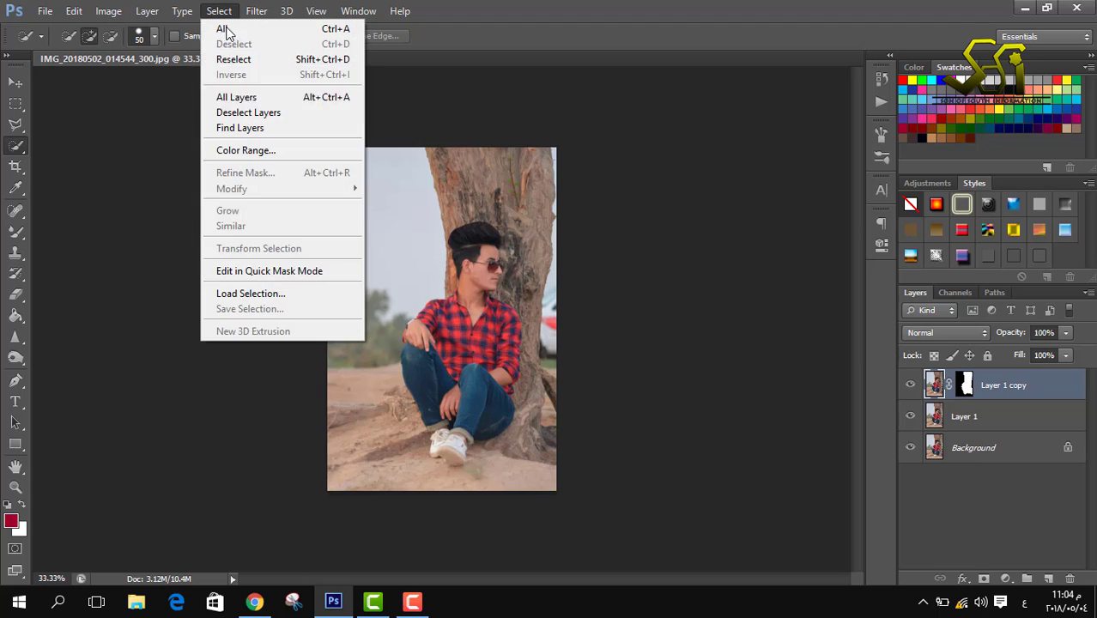
{"action": "left_click", "coordinate": [250, 292]}
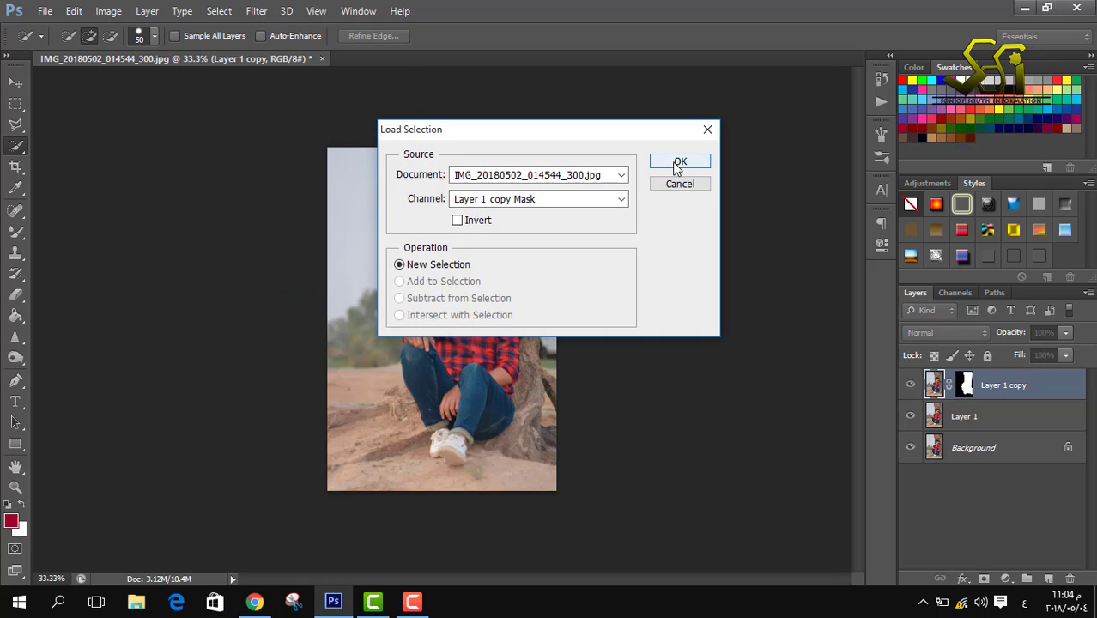
{"action": "left_click", "coordinate": [678, 164]}
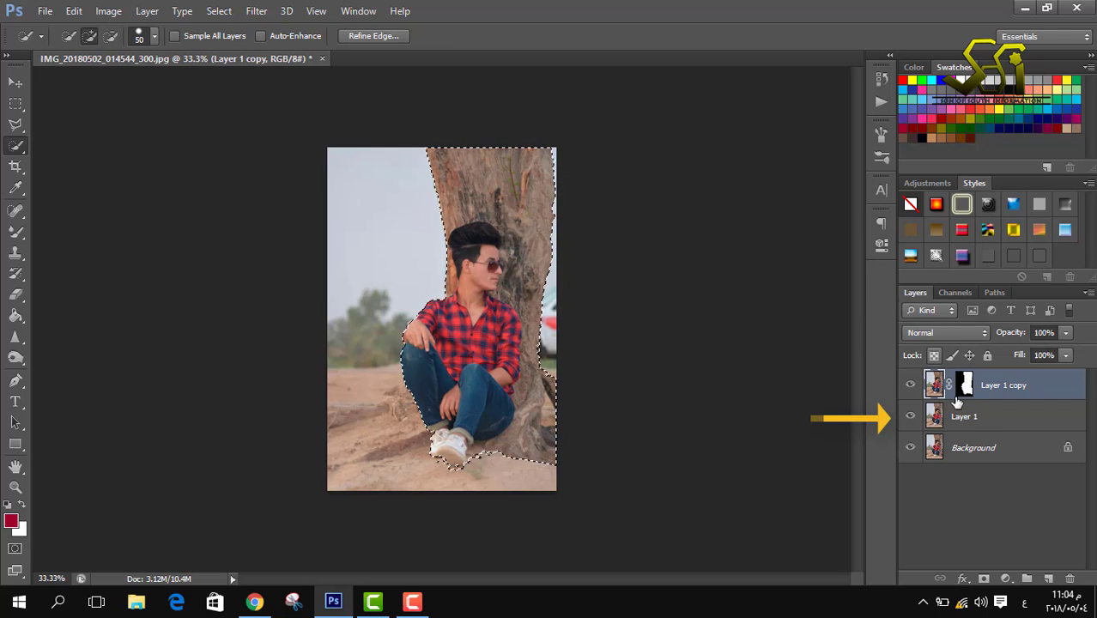
Fill the selected area on Layer 1 using Content-Aware in Normal mode at 100% opacity.
{"action": "left_click", "coordinate": [959, 417]}
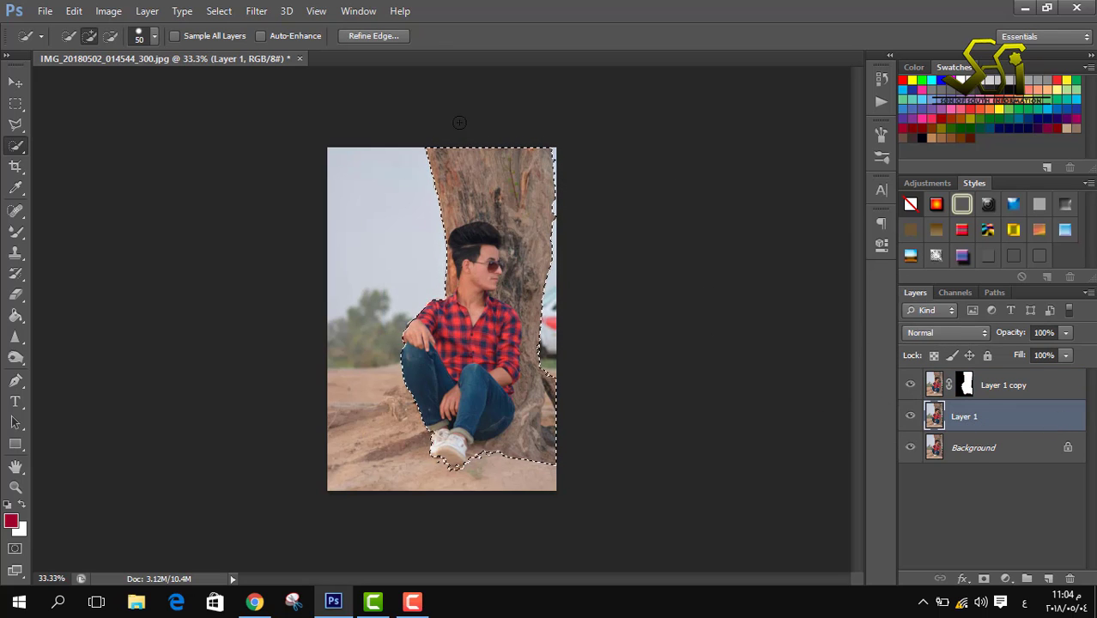
{"action": "left_click", "coordinate": [77, 9]}
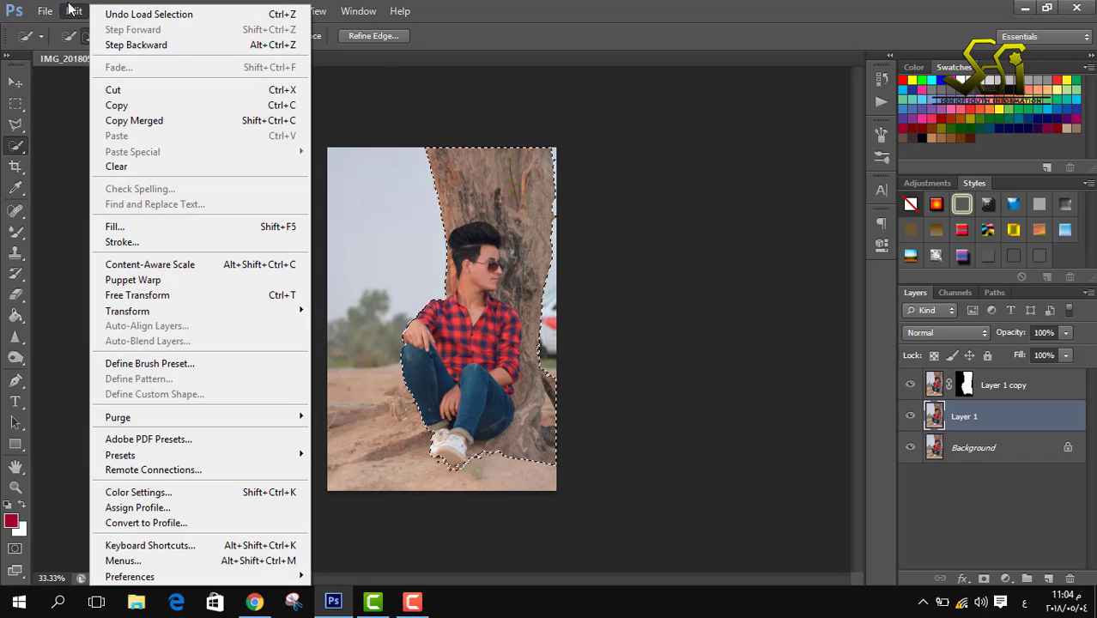
{"action": "left_click", "coordinate": [182, 235]}
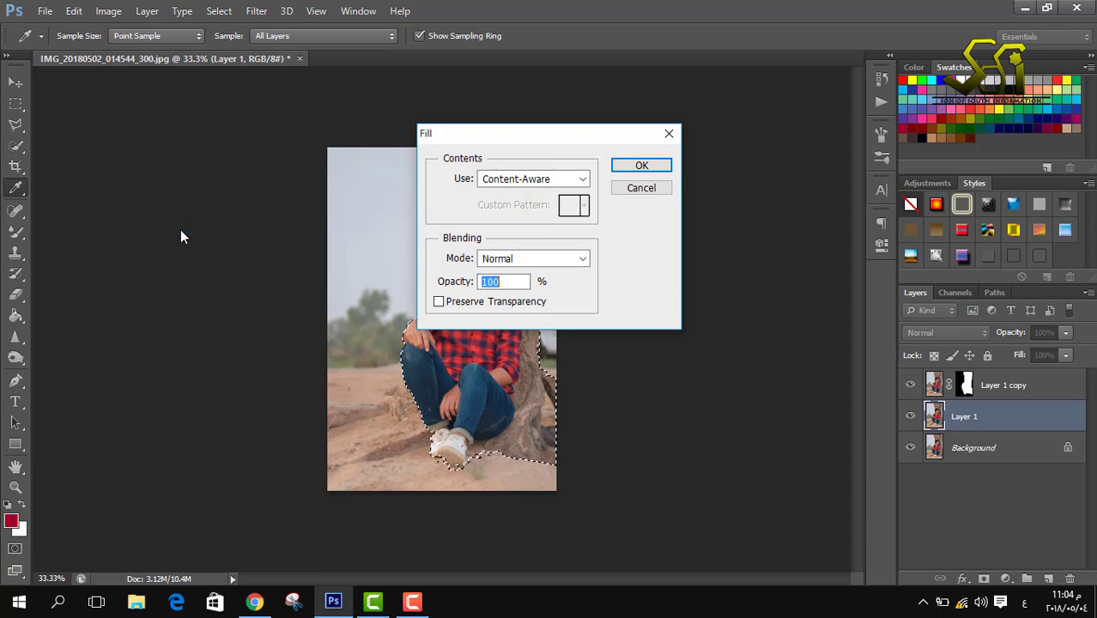
{"action": "left_click", "coordinate": [637, 166]}
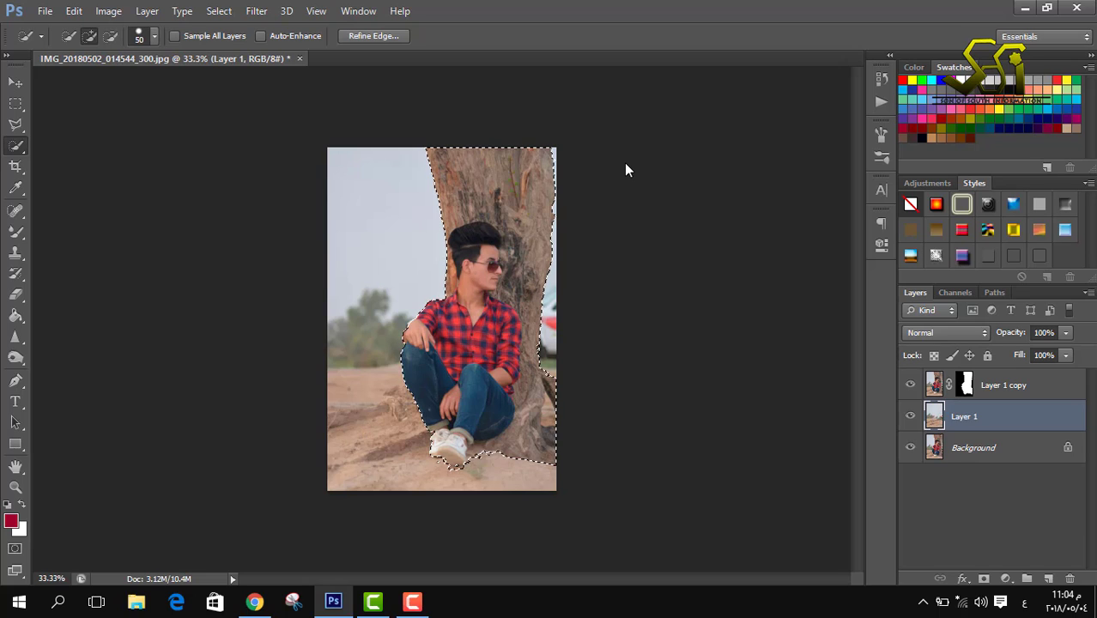
Hide the Layer 1 copy layer and clear the selection.
{"action": "left_click", "coordinate": [911, 386]}
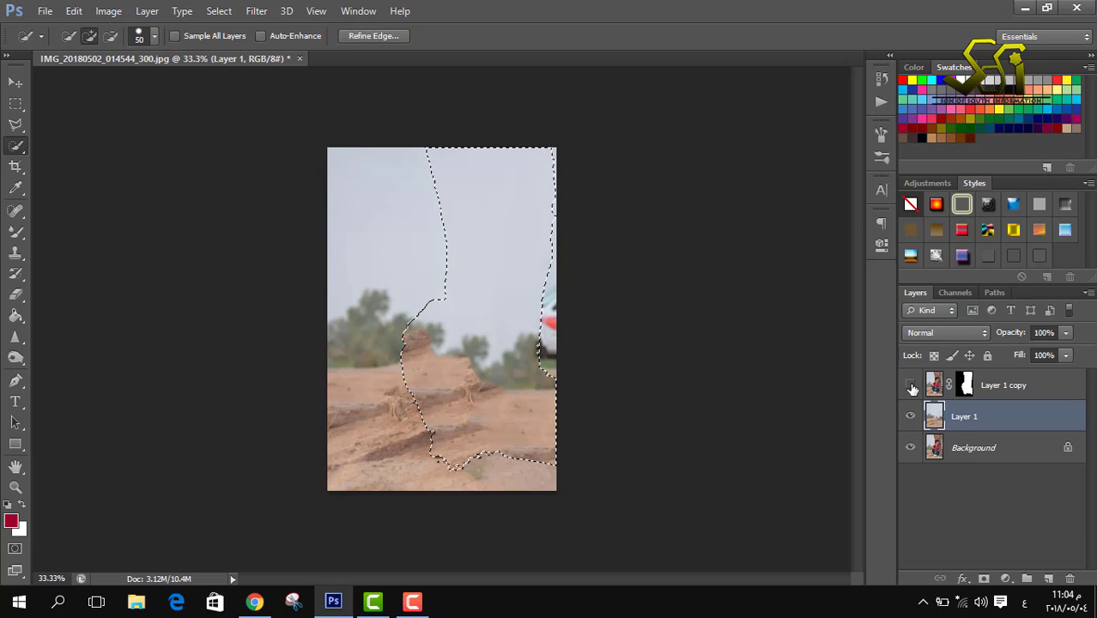
{"action": "key", "text": "ctrl+d"}
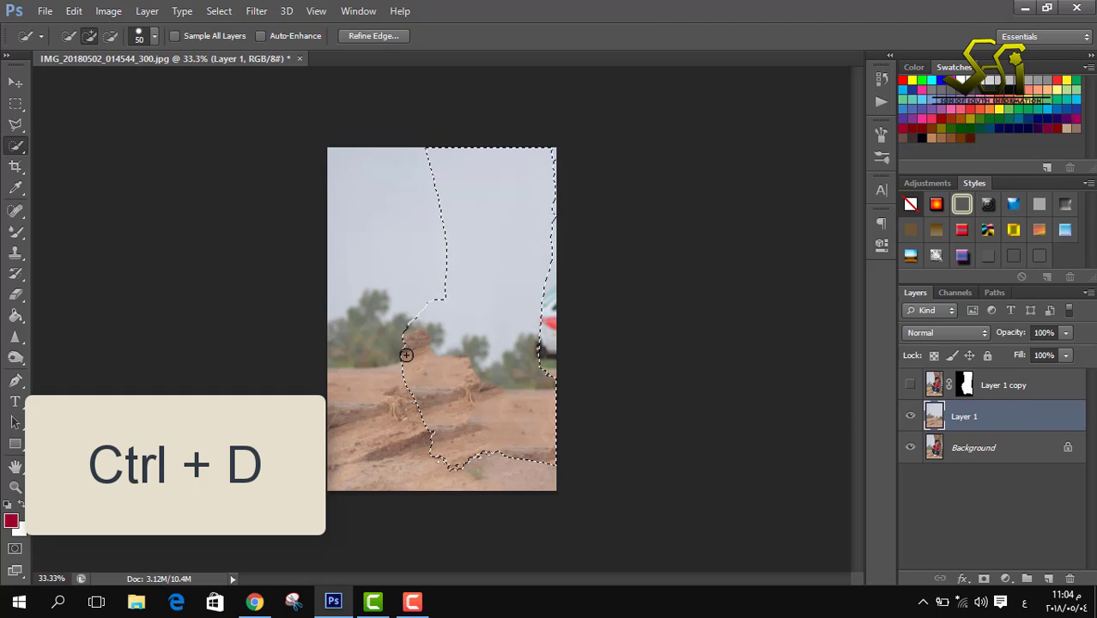
{"action": "key", "text": "ctrl+d"}
Heal the fill seams in Layer 1's sky and ground with a 25 px Content-Aware Spot Healing Brush, and remove the red vehicle at 41 px.
{"action": "left_click", "coordinate": [15, 211]}
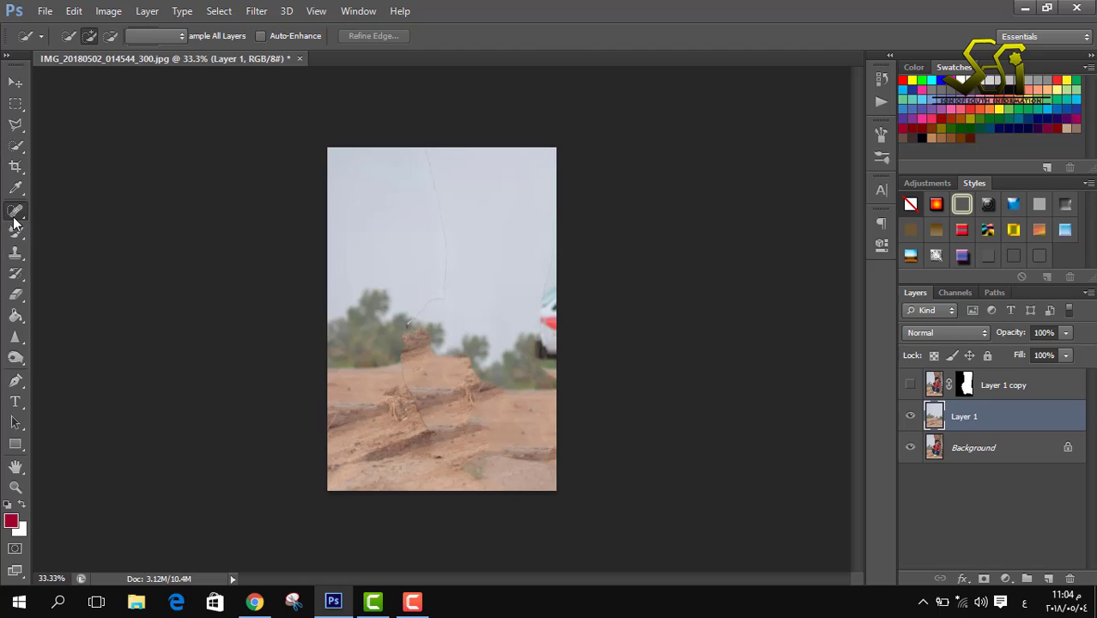
{"action": "right_click", "coordinate": [435, 210]}
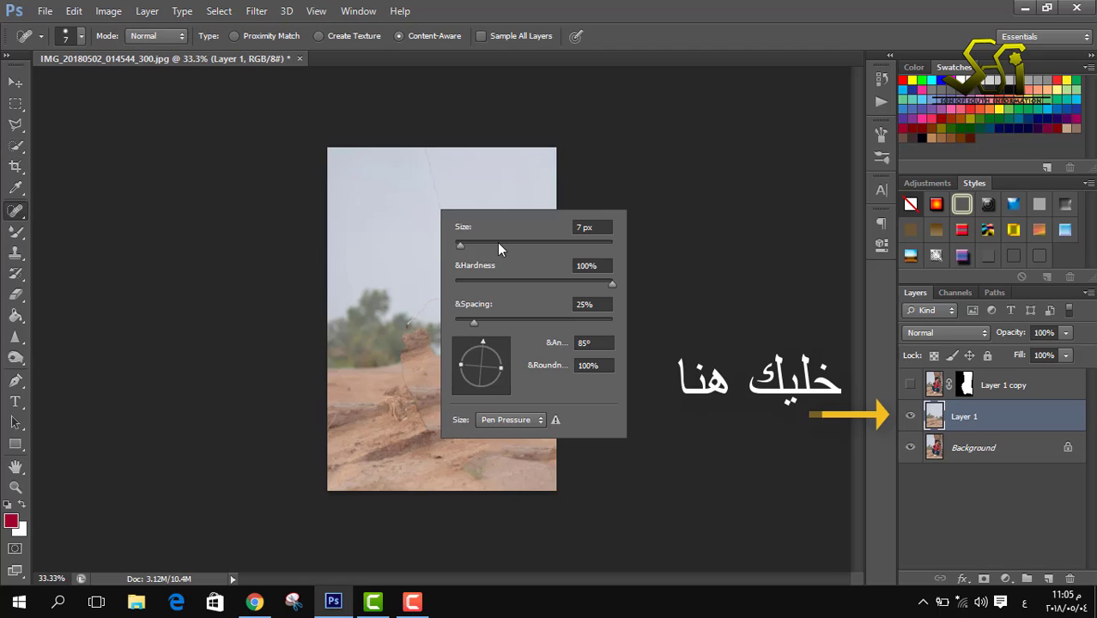
{"action": "left_click", "coordinate": [473, 244]}
{"action": "left_click_drag", "start_coordinate": [424, 152], "coordinate": [434, 180]}
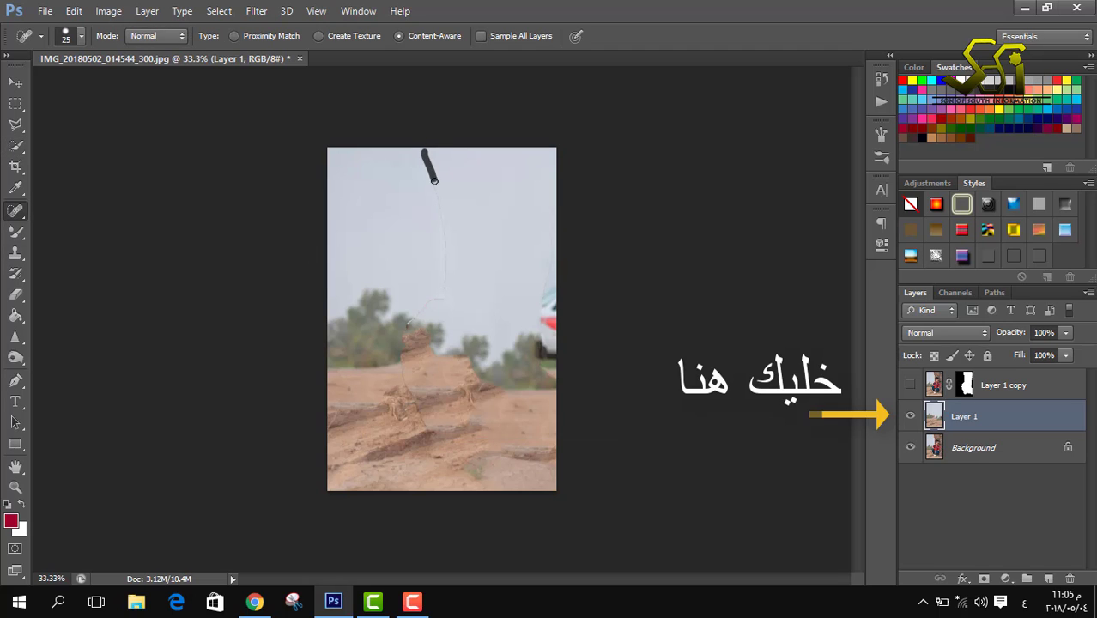
{"action": "left_click_drag", "start_coordinate": [444, 222], "coordinate": [445, 251]}
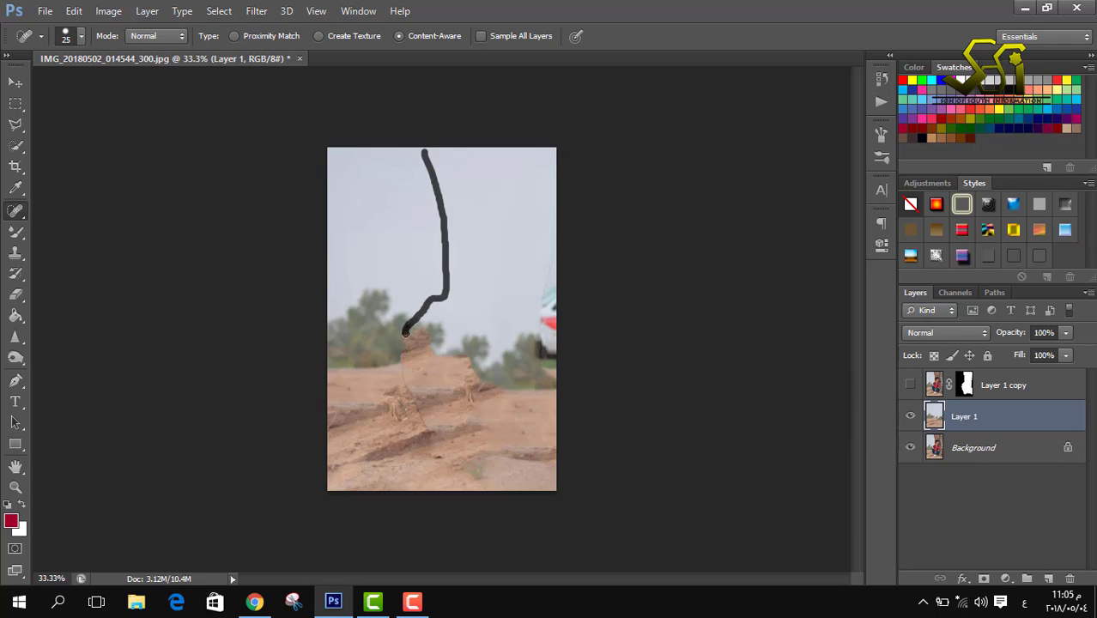
{"action": "left_click_drag", "start_coordinate": [405, 333], "coordinate": [404, 334]}
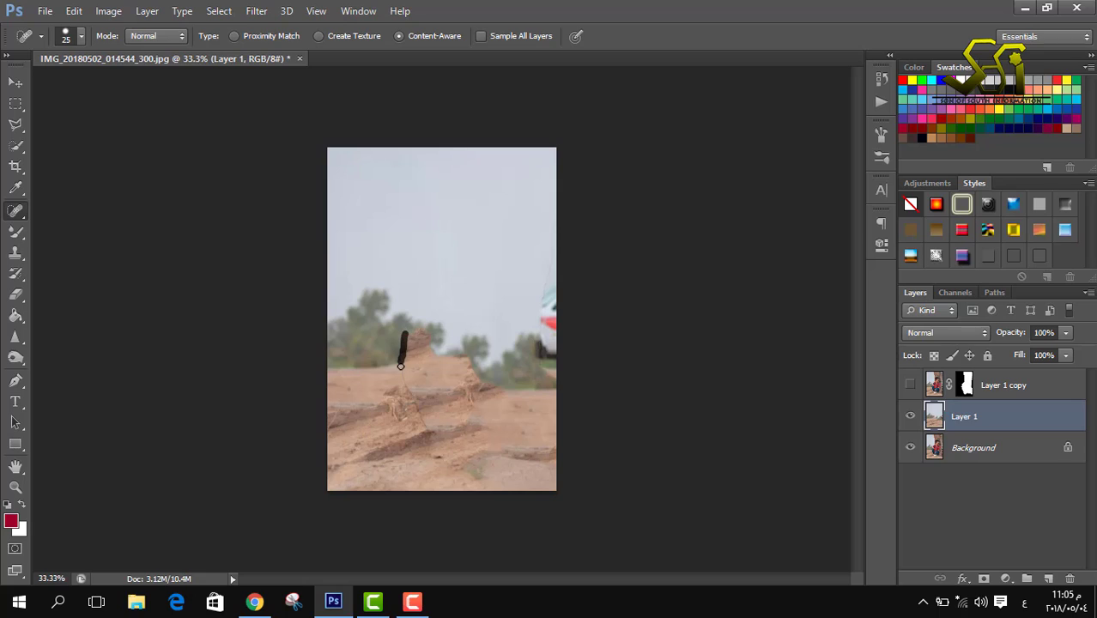
{"action": "left_click_drag", "start_coordinate": [408, 393], "coordinate": [411, 405]}
{"action": "left_click_drag", "start_coordinate": [546, 309], "coordinate": [549, 341]}
Show the Layer 1 copy layer again, toggling its visibility to compare the cutout with the cleaned background.
{"action": "left_click", "coordinate": [909, 384]}
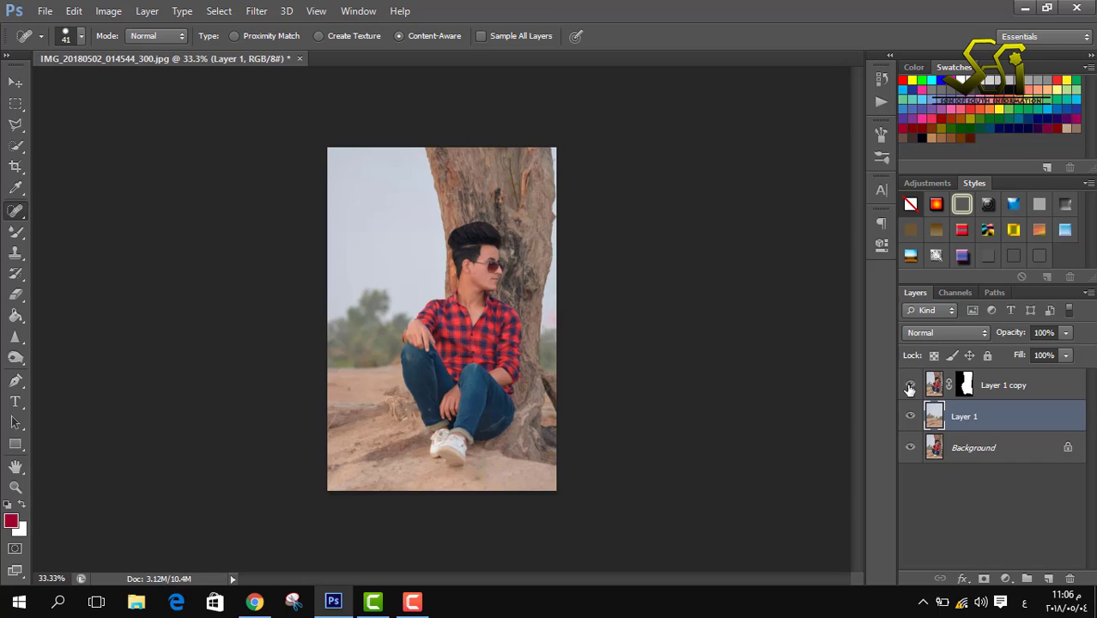
{"action": "left_click", "coordinate": [910, 386]}
{"action": "left_click", "coordinate": [910, 386]}
{"action": "left_click", "coordinate": [910, 386]}
{"action": "left_click", "coordinate": [910, 386]}
Start a Tilt-Shift blur on Layer 1, centring it below the photo and lowering its upper transition line to the man's shins.
{"action": "left_click", "coordinate": [256, 11]}
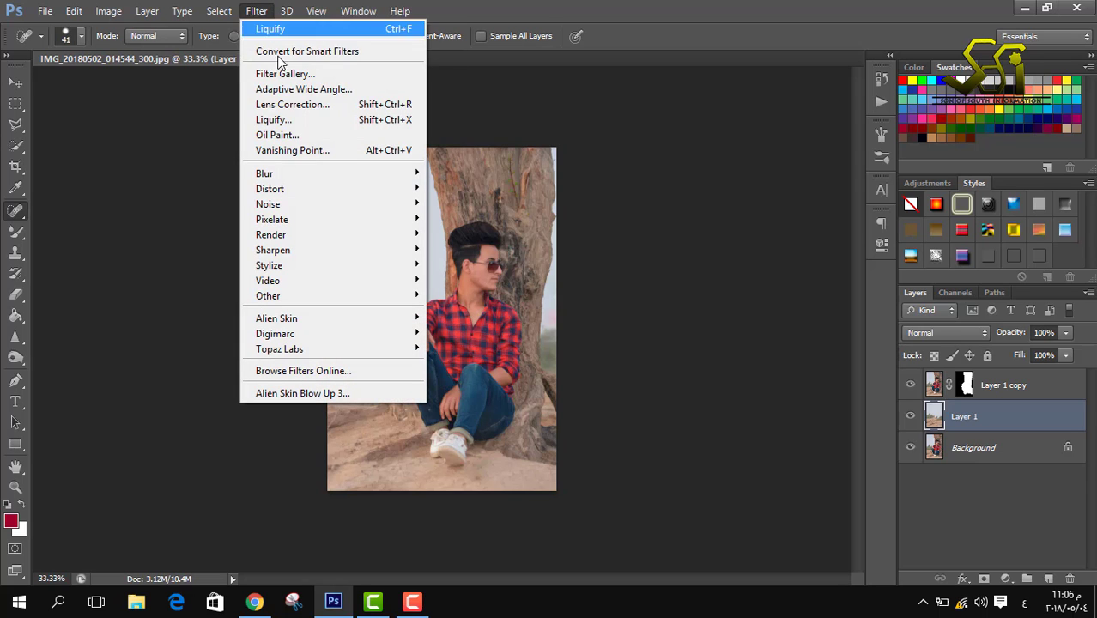
{"action": "mouse_move", "coordinate": [307, 175]}
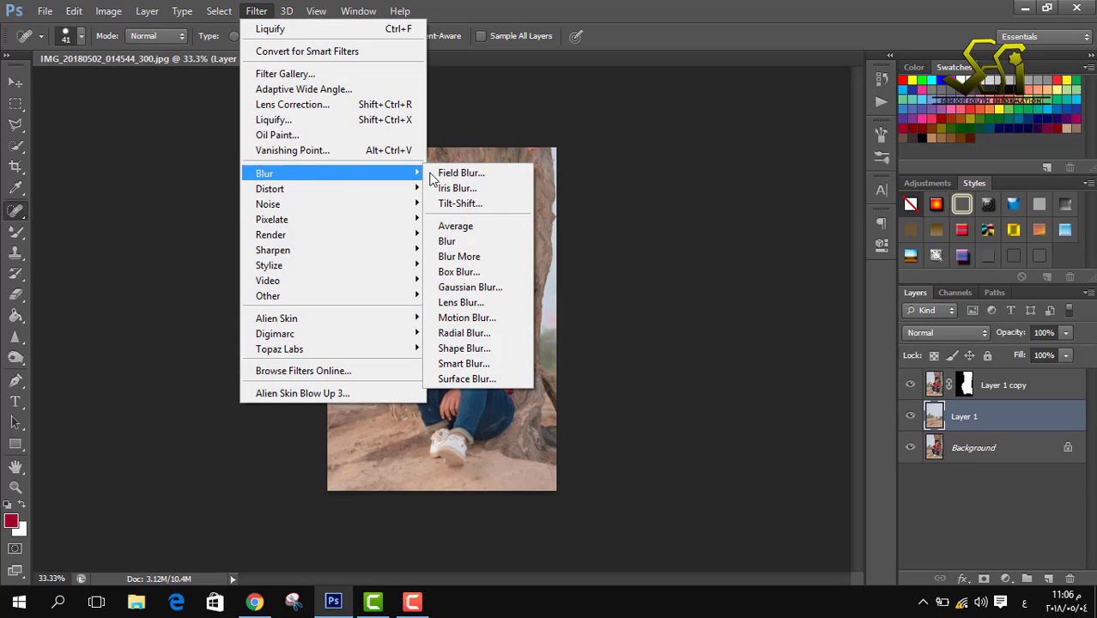
{"action": "left_click", "coordinate": [461, 204]}
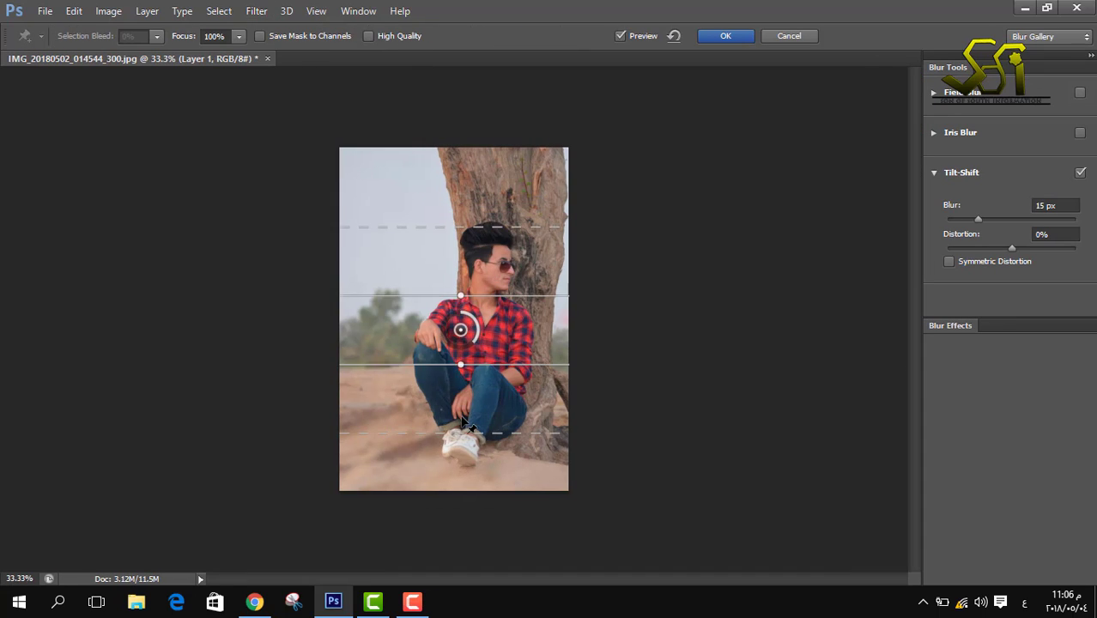
{"action": "left_click_drag", "start_coordinate": [463, 328], "coordinate": [468, 512]}
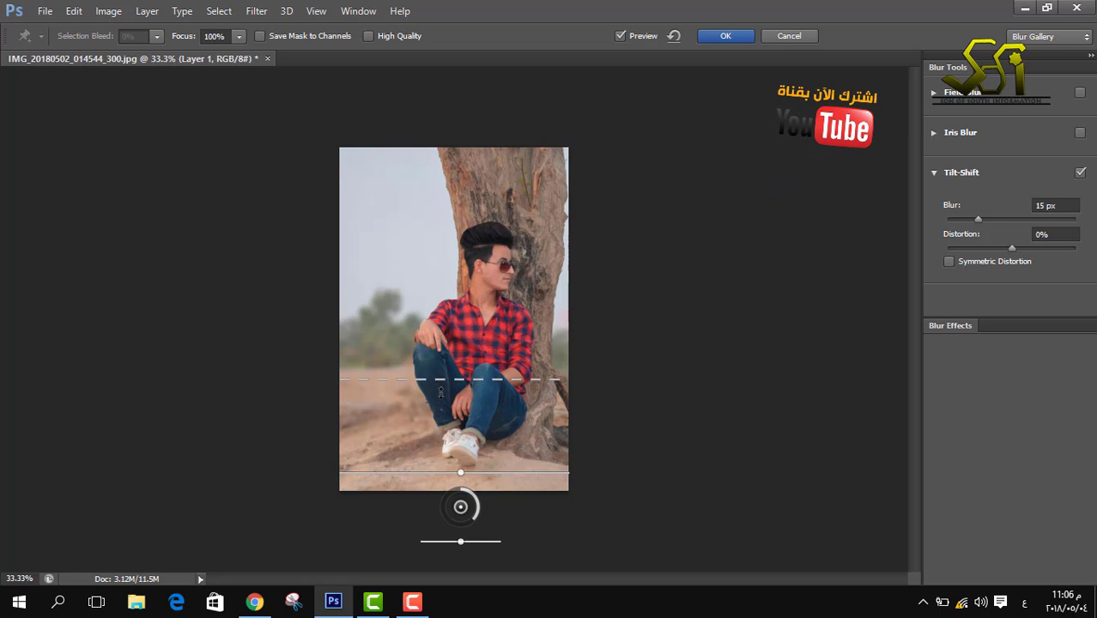
{"action": "left_click_drag", "start_coordinate": [440, 403], "coordinate": [441, 406]}
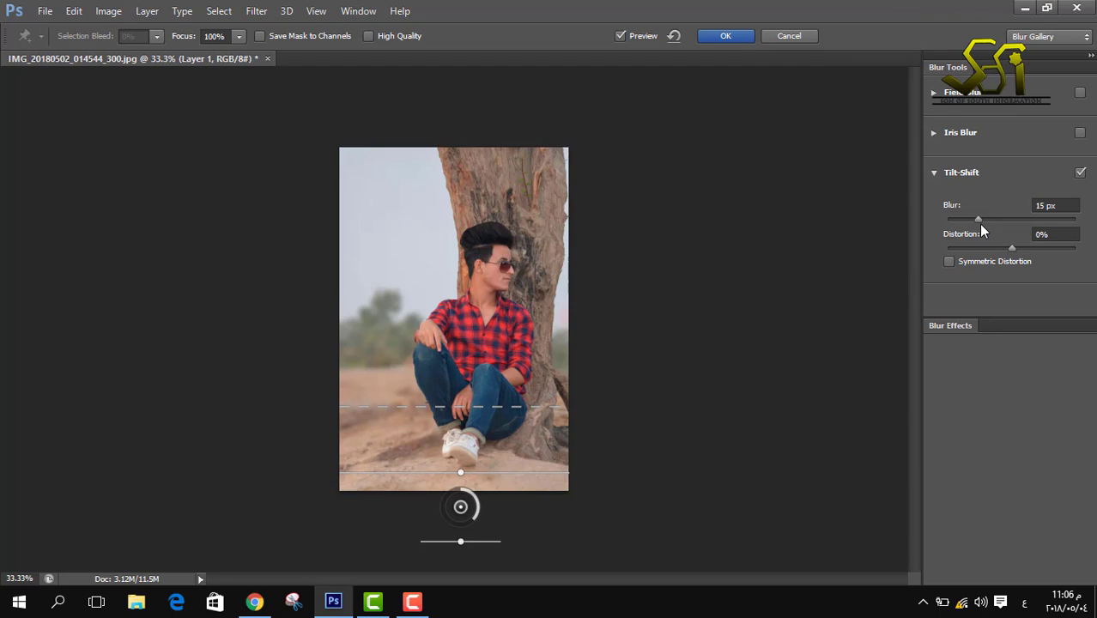
Set the Tilt-Shift blur to 27 px and apply it to the background.
{"action": "left_click_drag", "start_coordinate": [978, 219], "coordinate": [985, 220]}
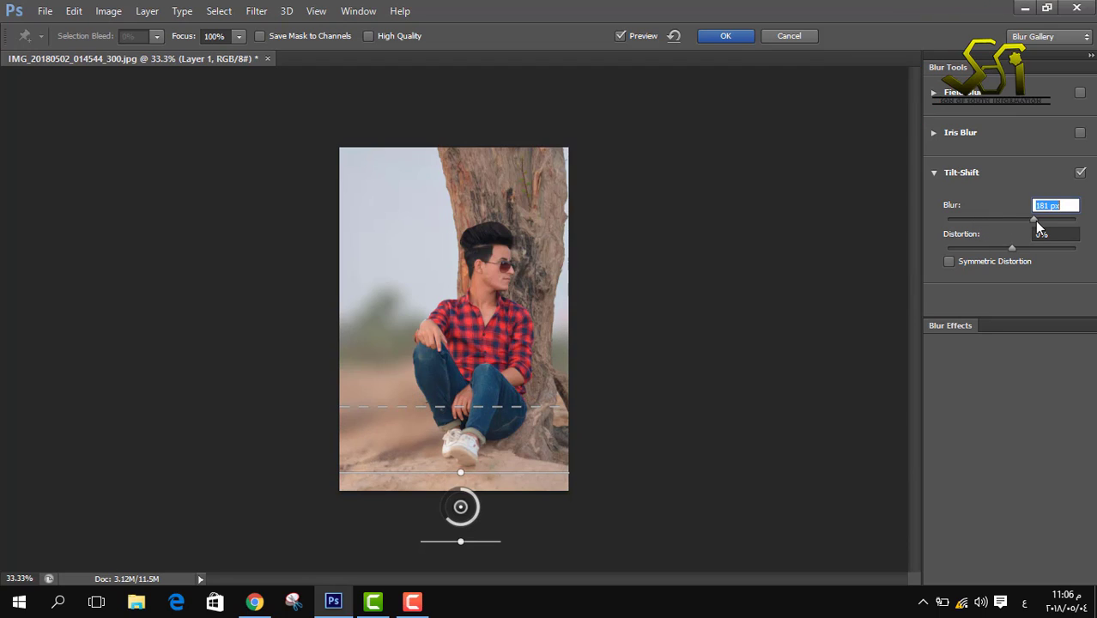
{"action": "type", "text": "500"}
{"action": "key", "text": "Return"}
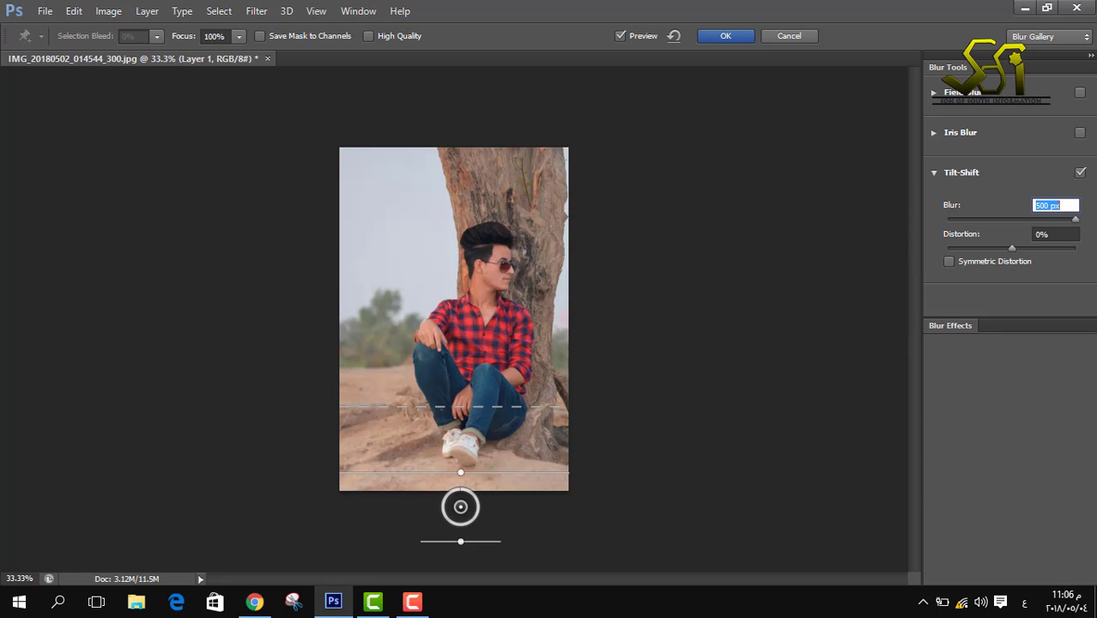
{"action": "type", "text": "27"}
{"action": "key", "text": "Return"}
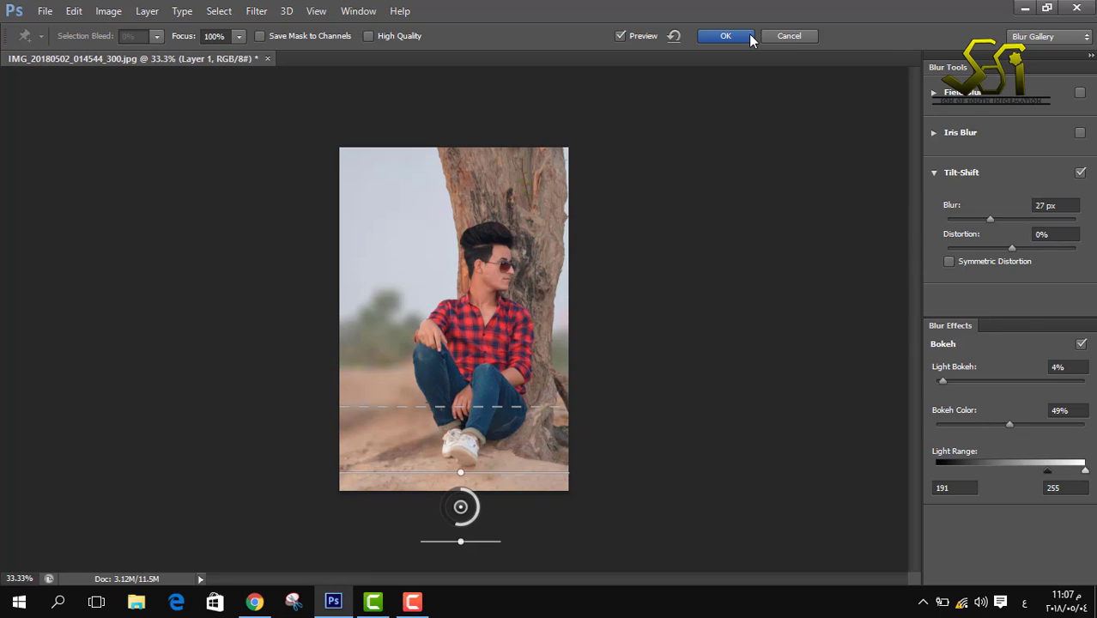
{"action": "left_click", "coordinate": [748, 37]}
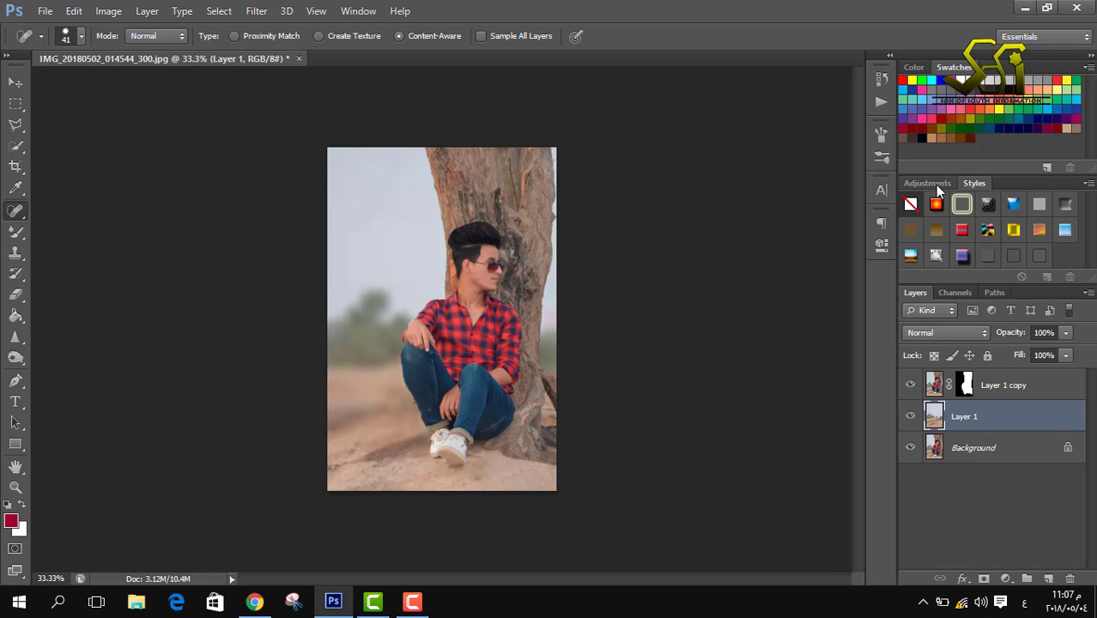
Add a Vibrance adjustment layer above Layer 1 with vibrance at +100.
{"action": "left_click", "coordinate": [927, 183]}
{"action": "left_click", "coordinate": [1019, 215]}
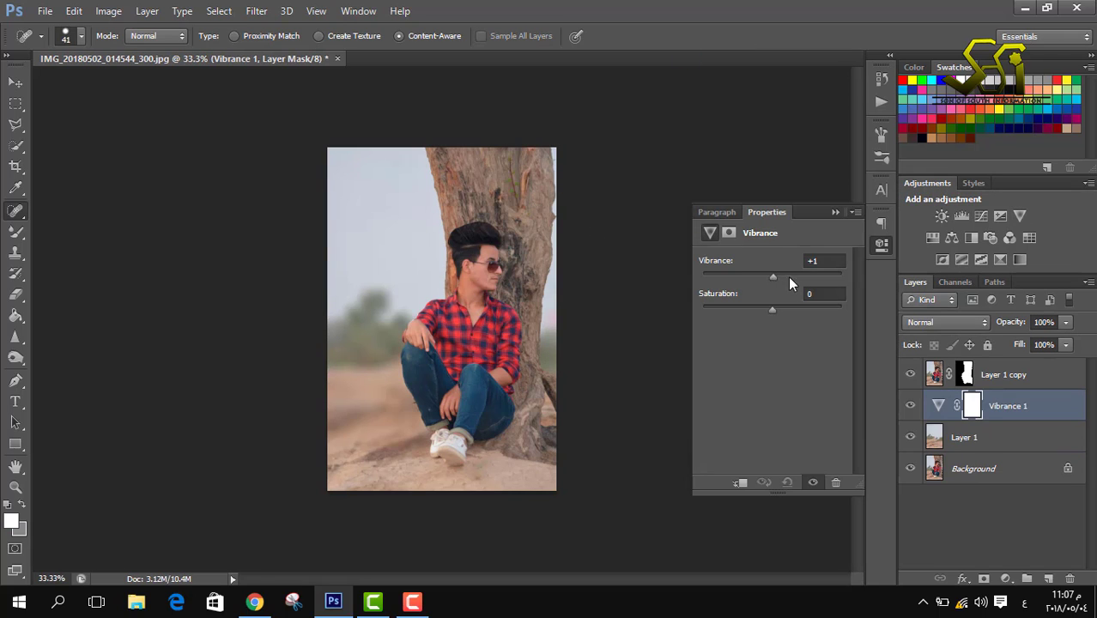
{"action": "left_click_drag", "start_coordinate": [824, 278], "coordinate": [876, 281]}
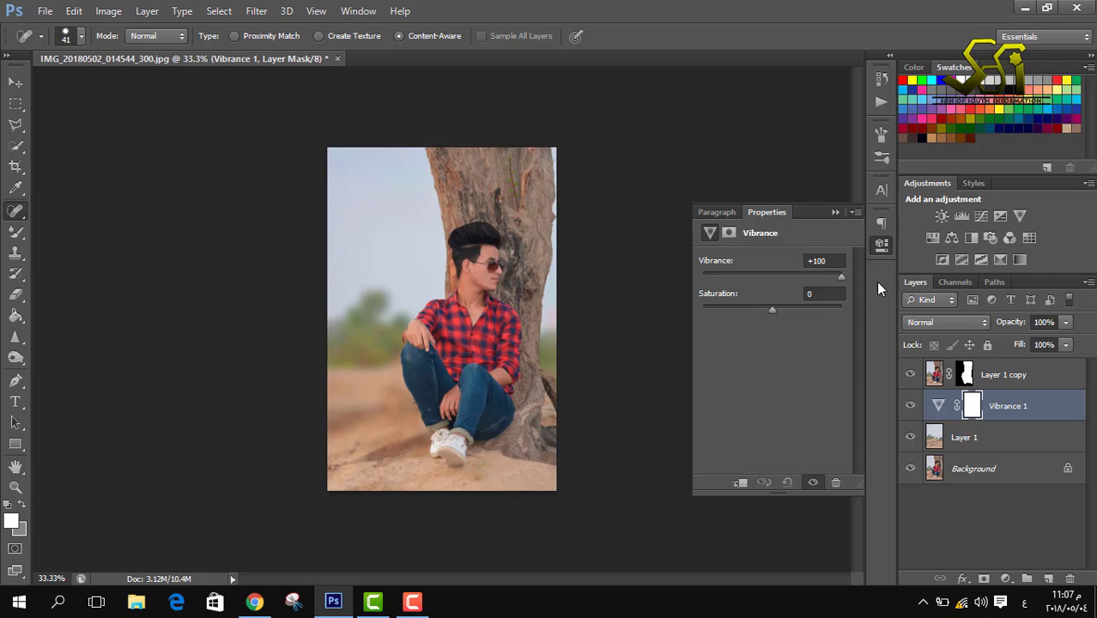
{"action": "left_click", "coordinate": [834, 212]}
Erase leftover fringes on Layer 1 copy along the trunk's outer edge with a 13 px soft eraser and beside the jeans at 30 px.
{"action": "left_click", "coordinate": [933, 373]}
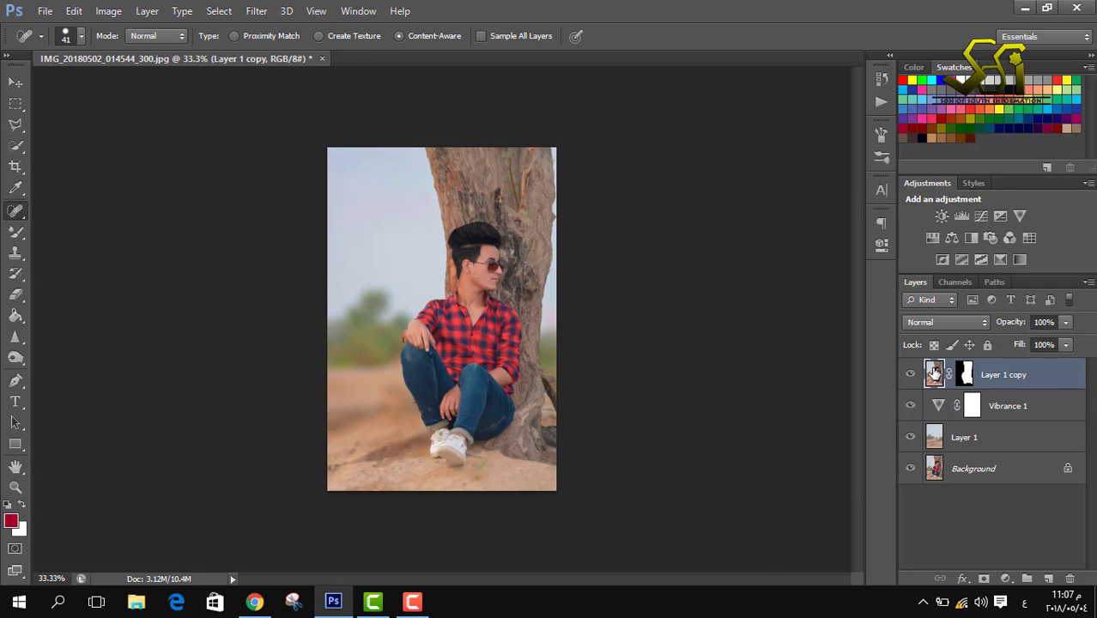
{"action": "key", "text": "z"}
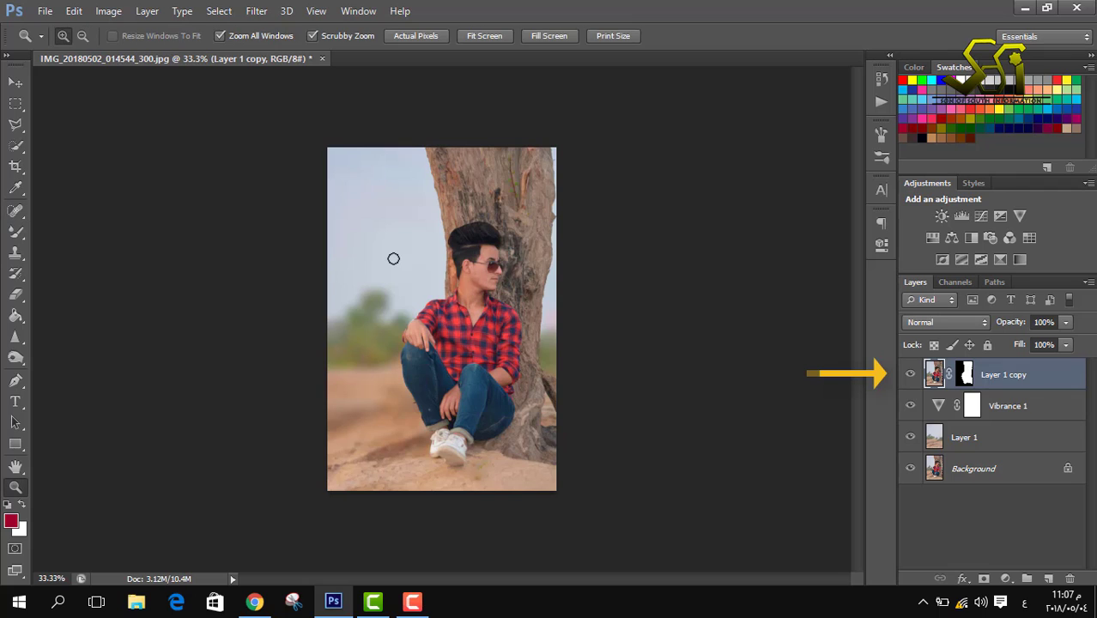
{"action": "left_click", "coordinate": [438, 221]}
{"action": "left_click", "coordinate": [438, 236]}
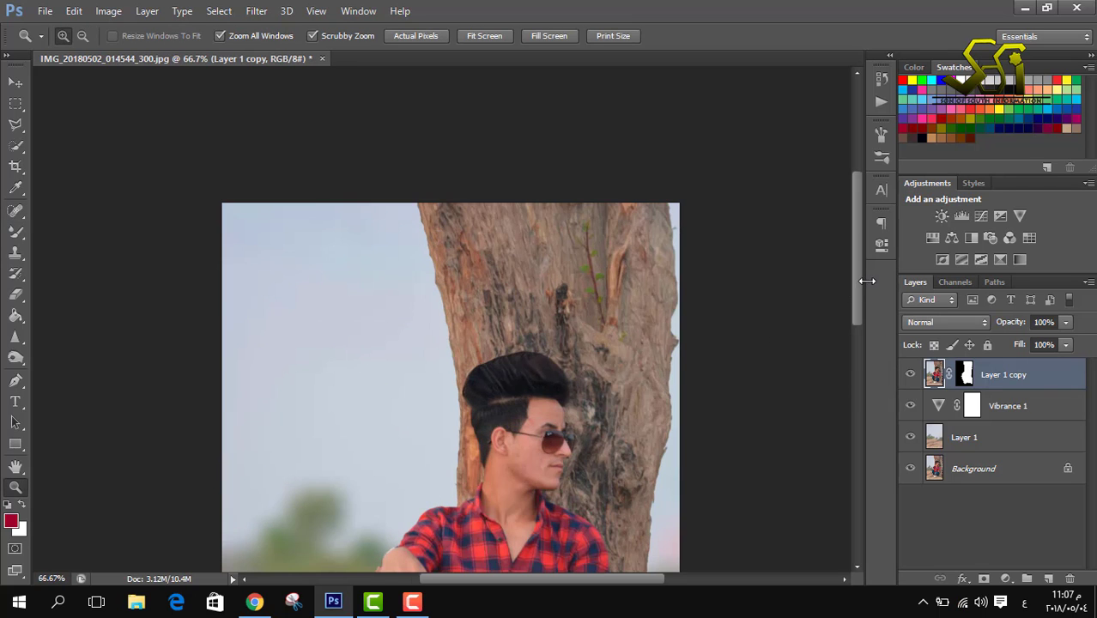
{"action": "left_click", "coordinate": [15, 294]}
{"action": "right_click", "coordinate": [671, 257]}
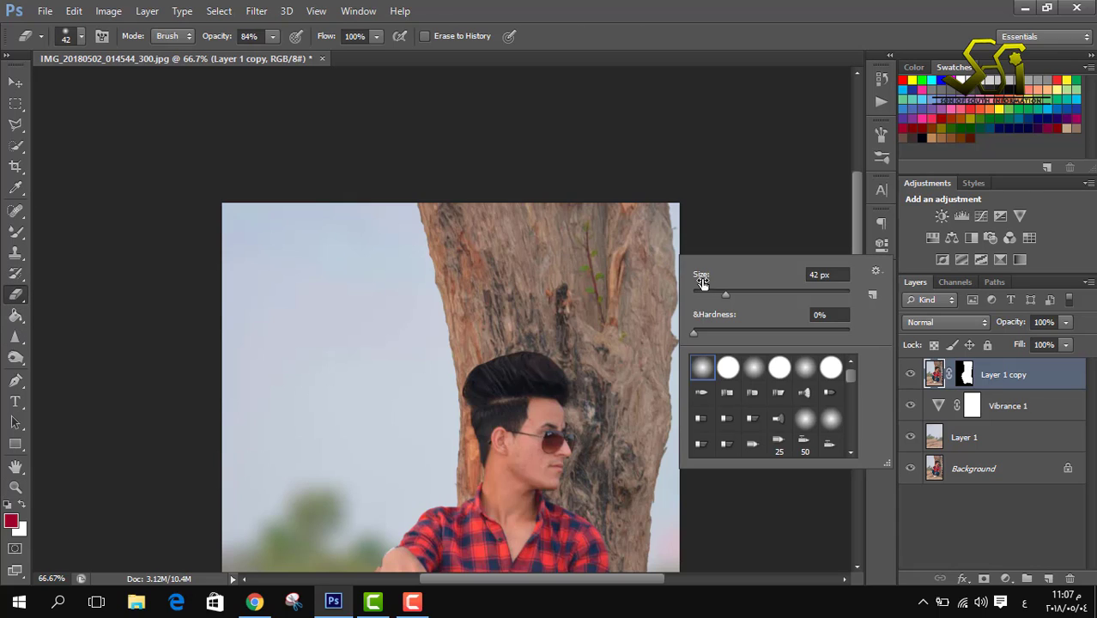
{"action": "left_click_drag", "start_coordinate": [702, 283], "coordinate": [693, 264]}
{"action": "left_click", "coordinate": [678, 223]}
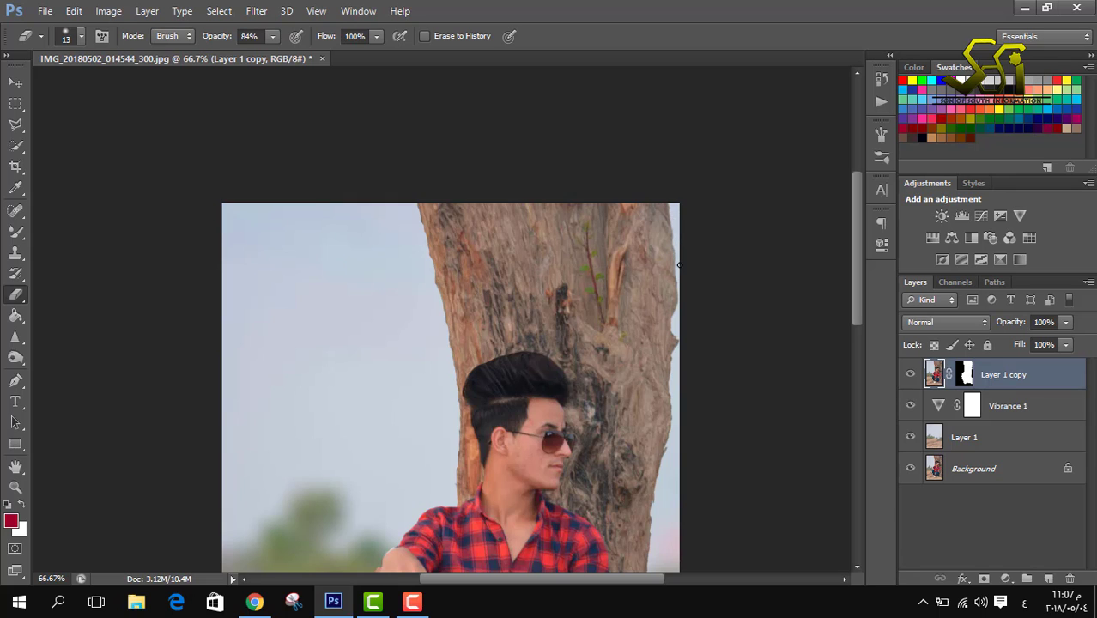
{"action": "left_click_drag", "start_coordinate": [858, 311], "coordinate": [857, 384]}
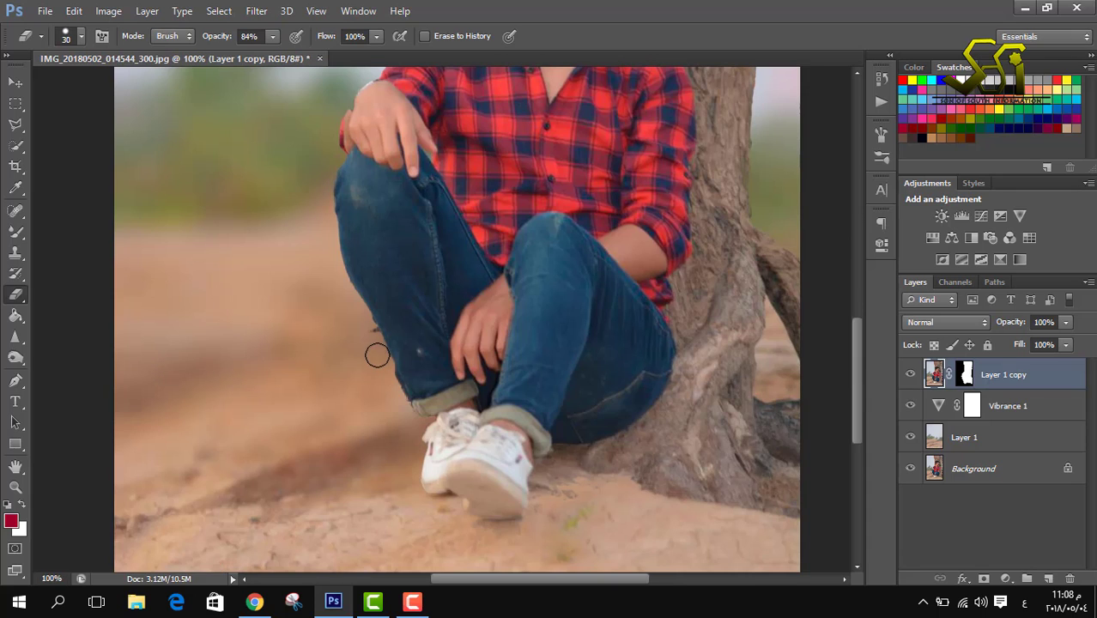
{"action": "left_click_drag", "start_coordinate": [377, 355], "coordinate": [366, 333]}
Smooth the man's facial skin on Layer 1 copy with the Mixer Brush at 23 px.
{"action": "left_click_drag", "start_coordinate": [856, 424], "coordinate": [849, 343]}
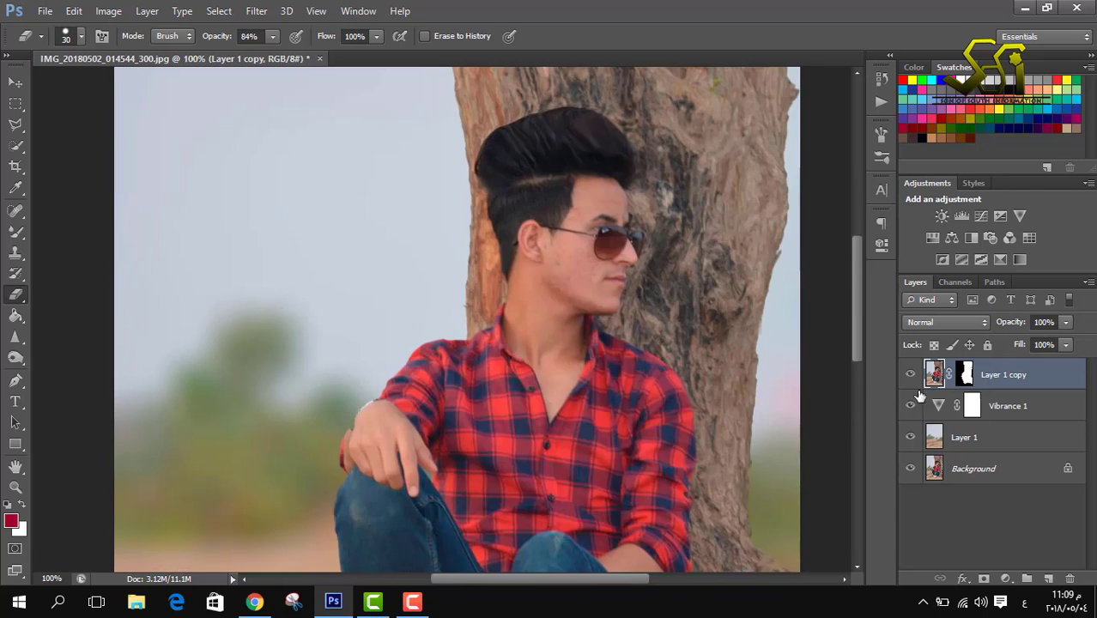
{"action": "left_click", "coordinate": [16, 230]}
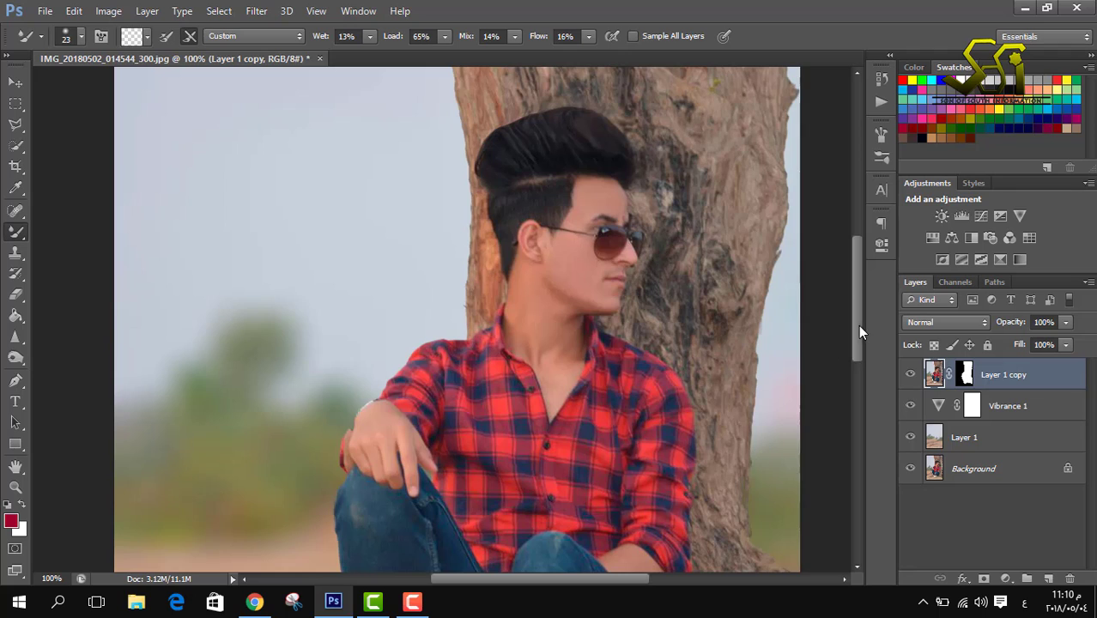
{"action": "left_click_drag", "start_coordinate": [857, 325], "coordinate": [854, 383]}
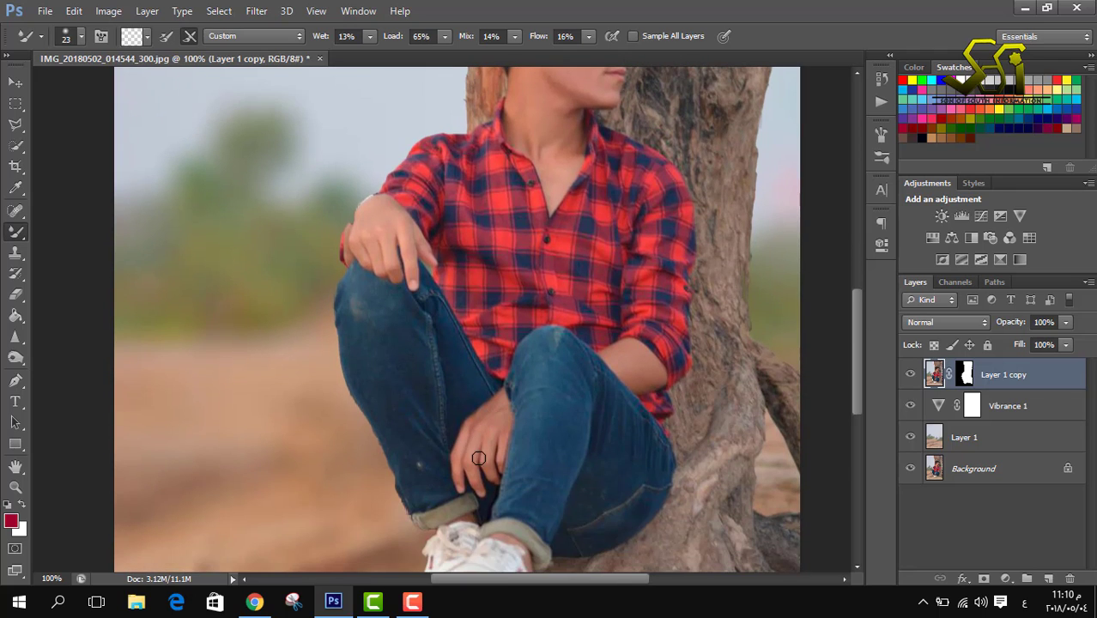
Merge Layer 1 copy, Vibrance 1, Layer 1 and Background into a single layer.
{"action": "key", "text": "z"}
{"action": "left_click", "coordinate": [676, 333], "text": "alt"}
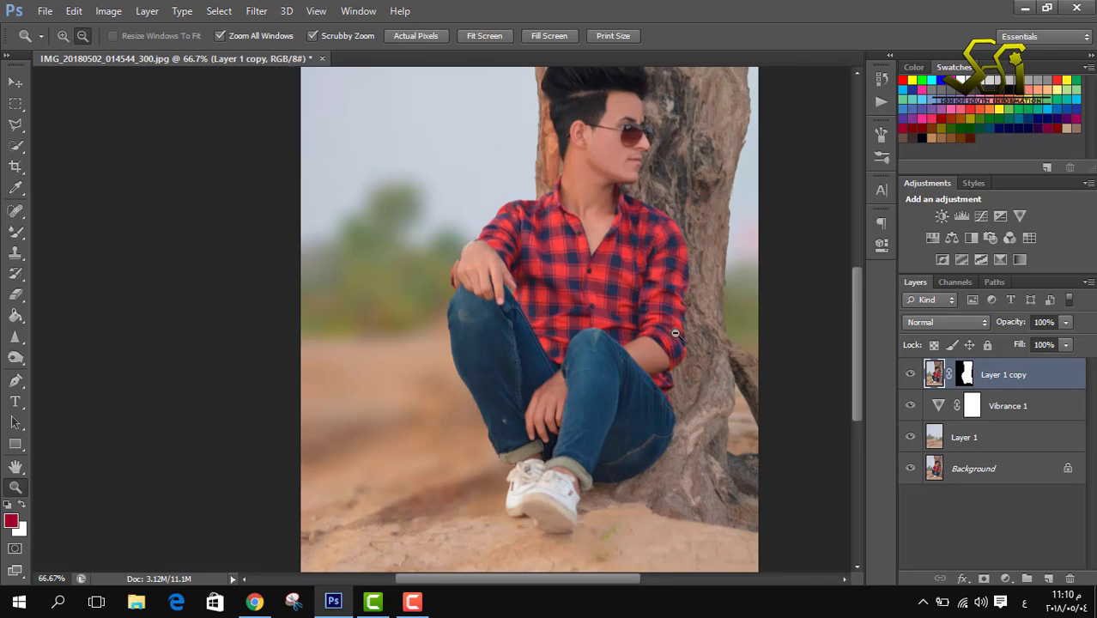
{"action": "left_click", "coordinate": [675, 333], "text": "alt"}
{"action": "left_click", "coordinate": [675, 333], "text": "alt"}
{"action": "left_click", "coordinate": [412, 312]}
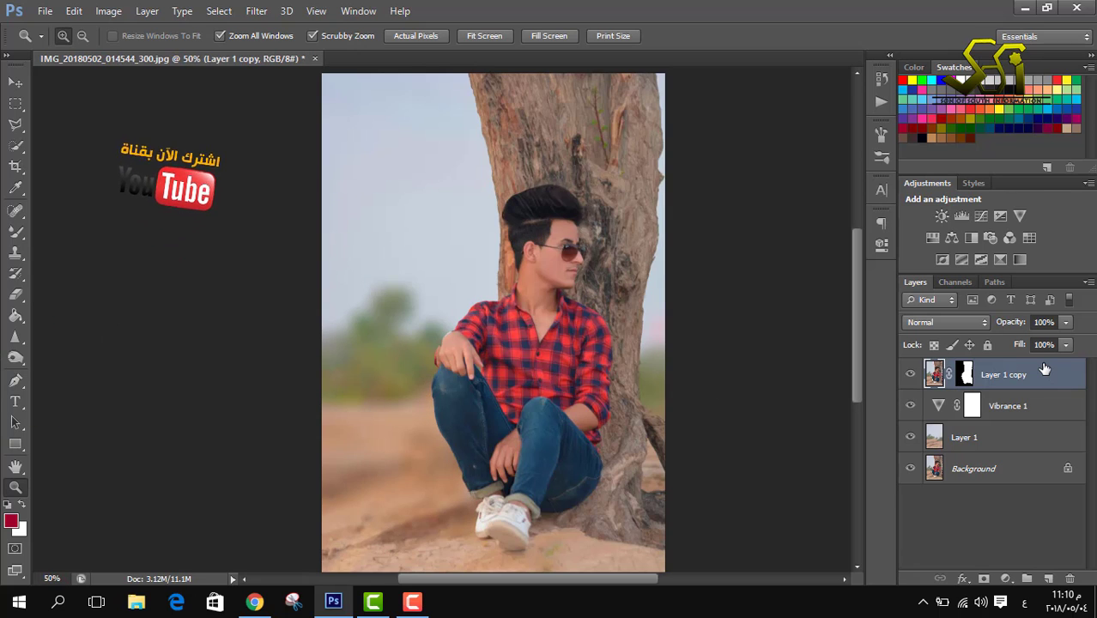
{"action": "left_click", "coordinate": [1032, 417], "text": "shift"}
{"action": "left_click", "coordinate": [1023, 436], "text": "shift"}
{"action": "left_click", "coordinate": [1027, 462], "text": "shift"}
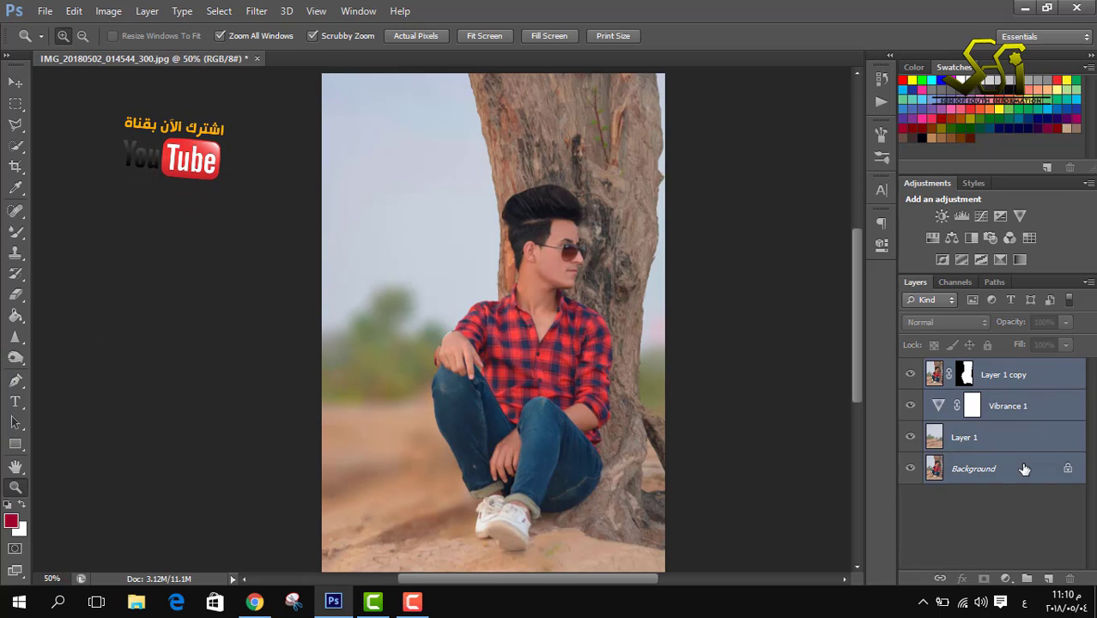
{"action": "right_click", "coordinate": [1018, 466]}
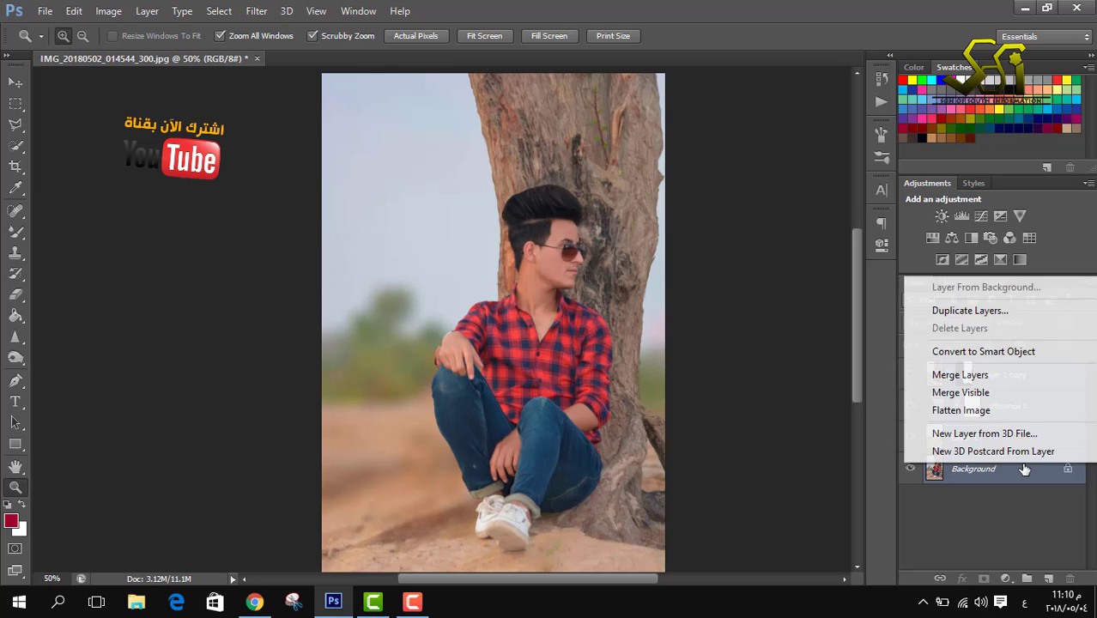
{"action": "left_click", "coordinate": [938, 376]}
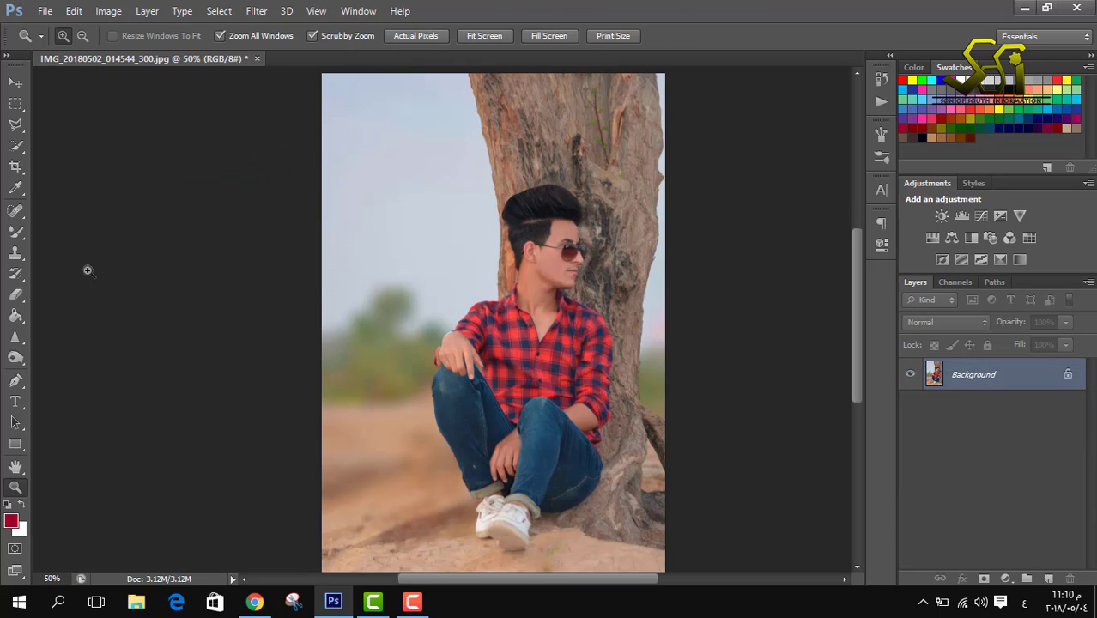
Retouch the pale edge of the hand resting on the knee using a 9 px Healing Brush sampled from the nearby skin.
{"action": "left_click", "coordinate": [450, 341]}
{"action": "left_click", "coordinate": [435, 341]}
{"action": "left_click", "coordinate": [435, 341]}
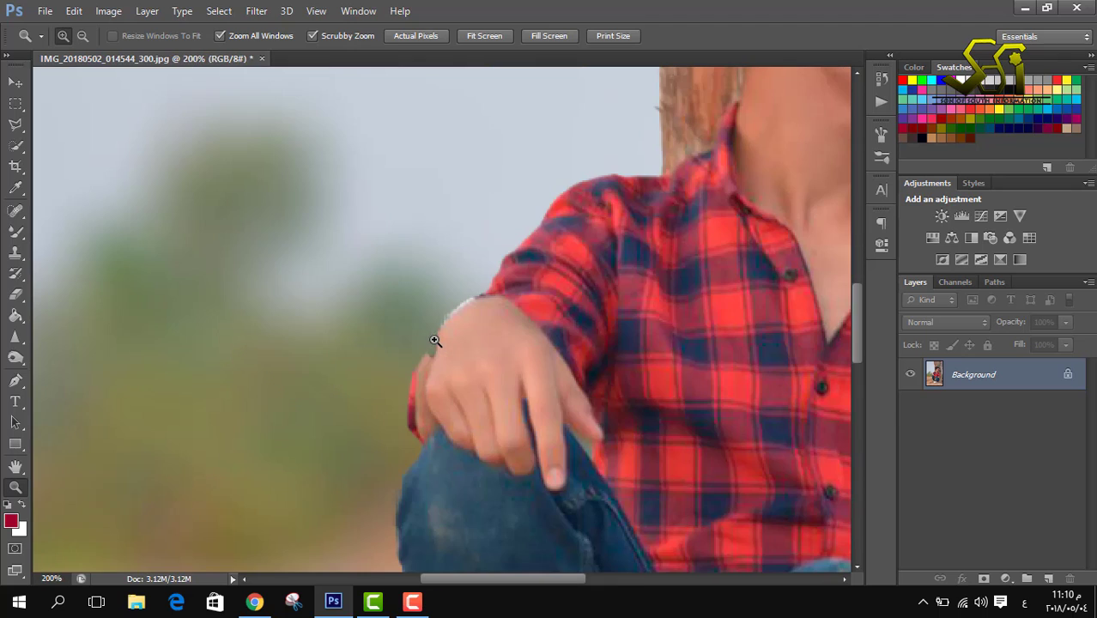
{"action": "left_click", "coordinate": [12, 212]}
{"action": "right_click", "coordinate": [12, 214]}
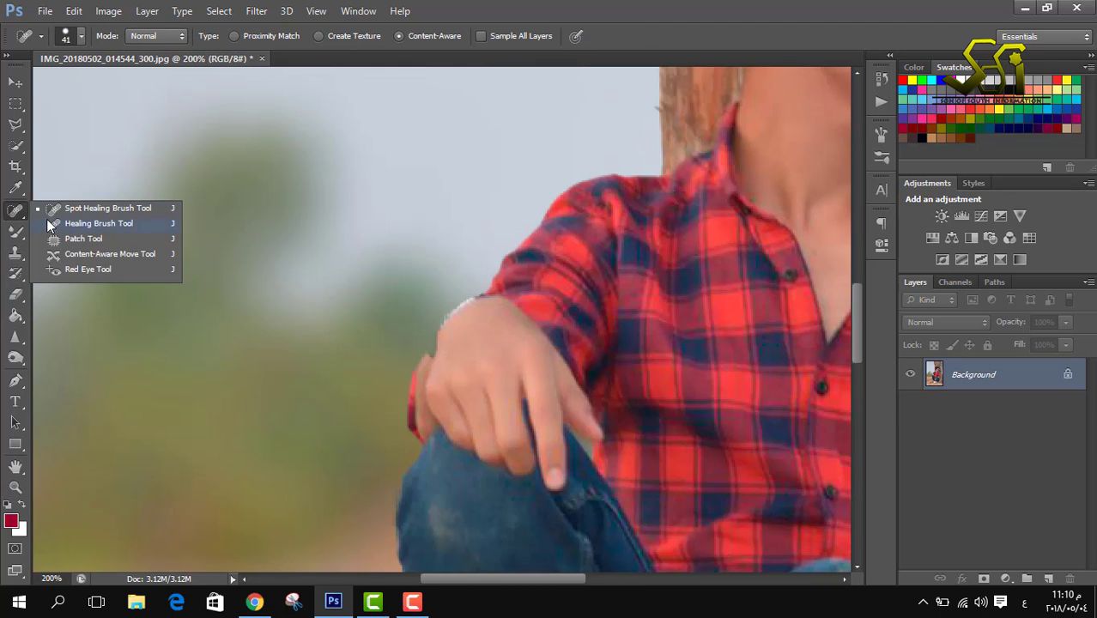
{"action": "left_click", "coordinate": [49, 225]}
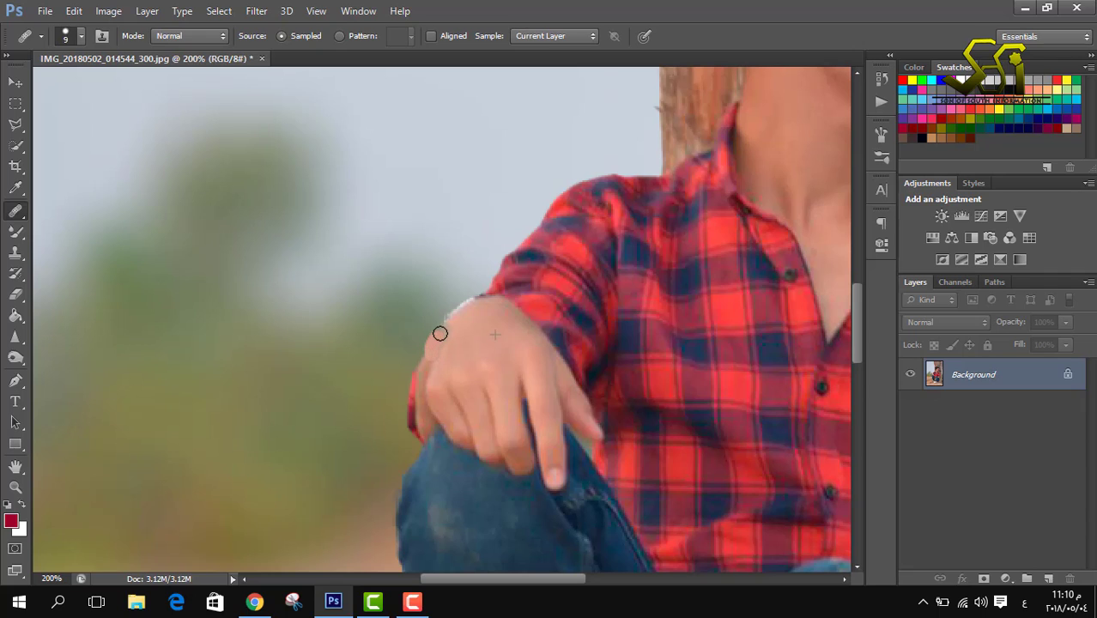
Blend the outer edge of the hand resting on the knee with the Mixer Brush at 9 px.
{"action": "key", "text": "b"}
{"action": "right_click", "coordinate": [436, 352]}
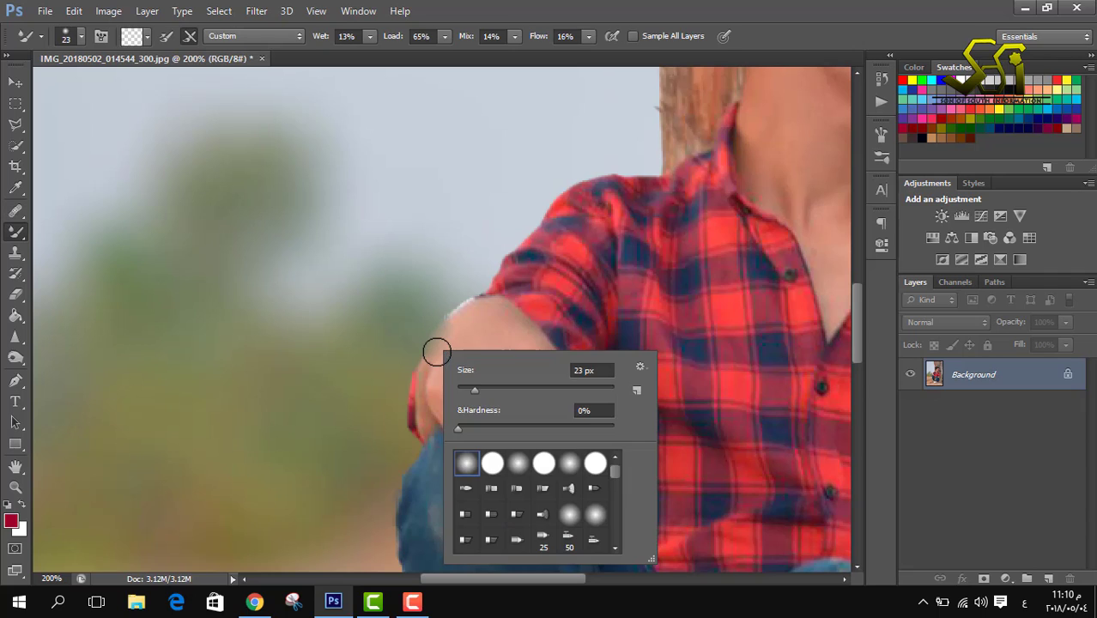
{"action": "left_click_drag", "start_coordinate": [473, 388], "coordinate": [461, 384]}
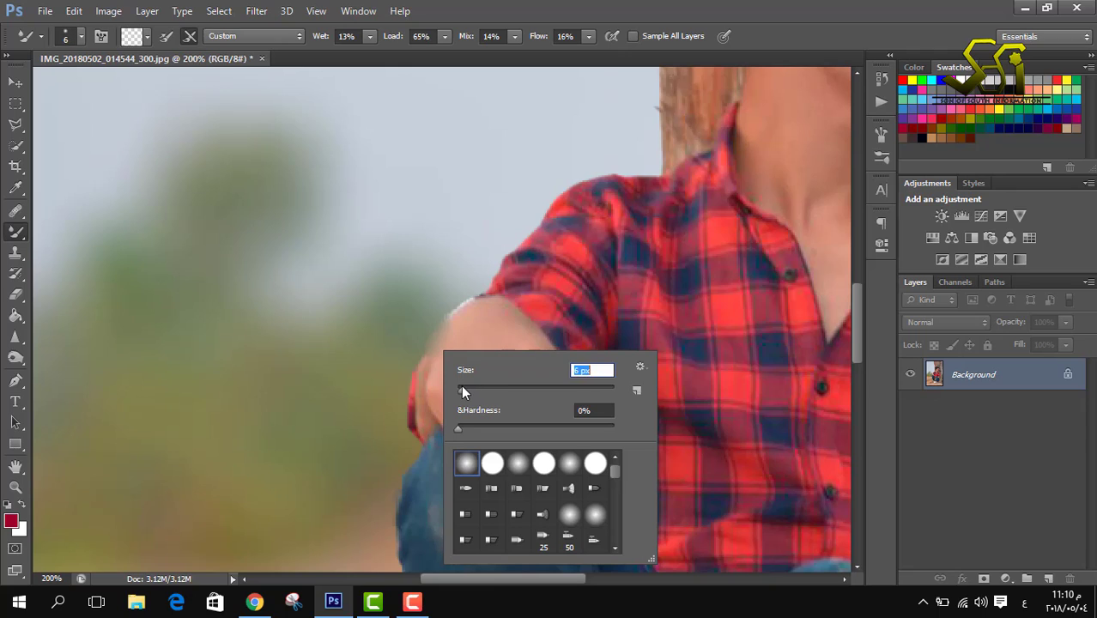
{"action": "left_click", "coordinate": [497, 465]}
{"action": "left_click", "coordinate": [439, 342]}
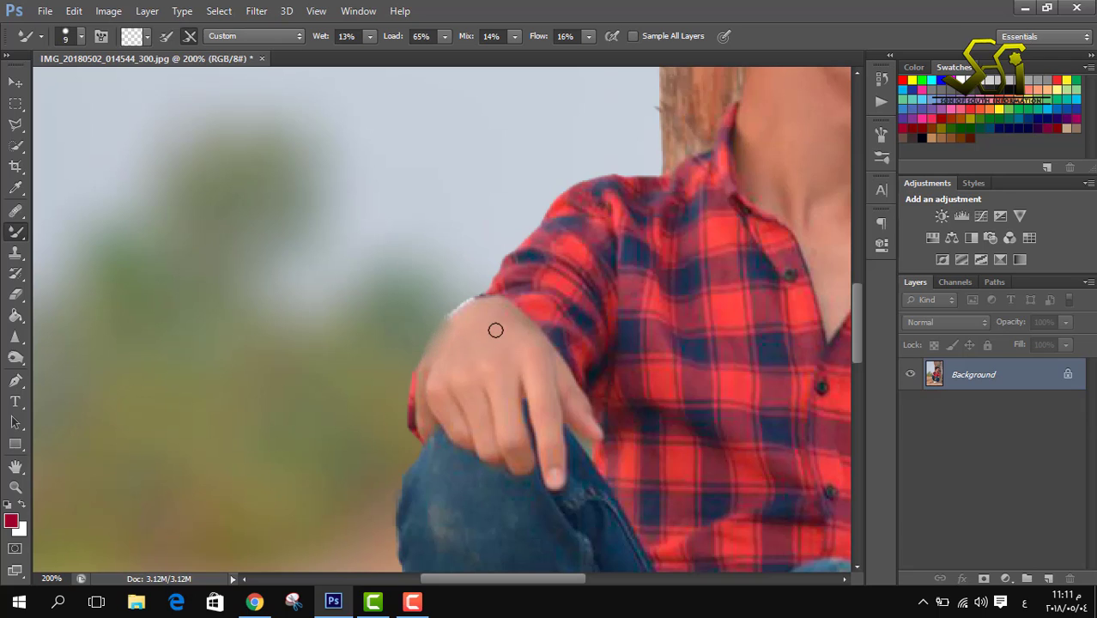
Add a Selective Color adjustment layer above the Background and raise Cyan slightly in the Blacks.
{"action": "key", "text": "z"}
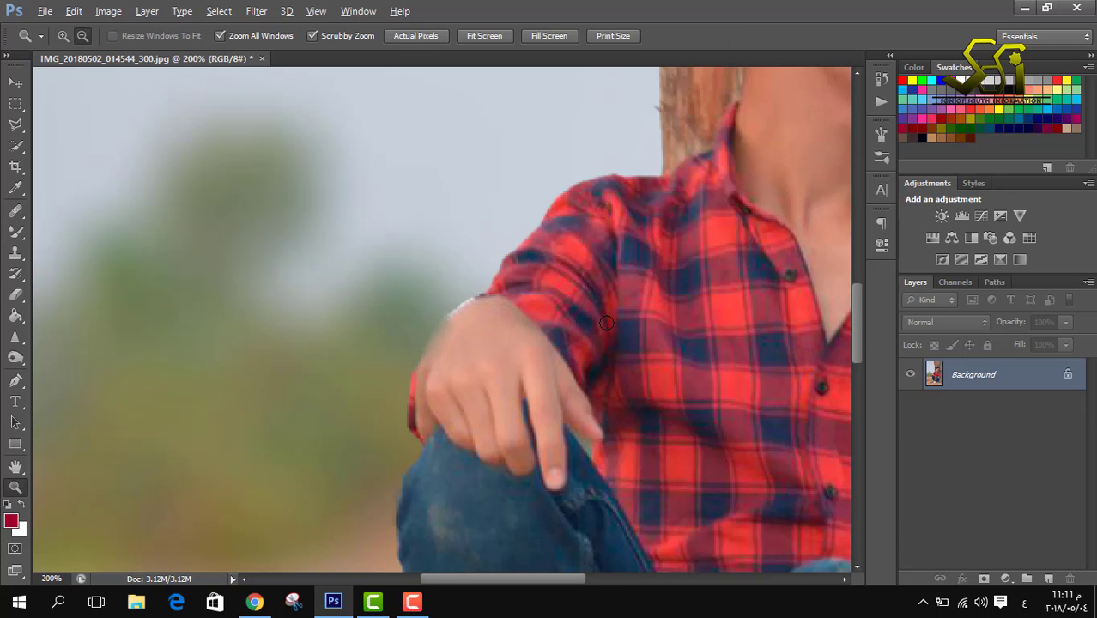
{"action": "left_click", "coordinate": [607, 322], "text": "alt"}
{"action": "left_click", "coordinate": [606, 322], "text": "alt"}
{"action": "left_click", "coordinate": [824, 320], "text": "alt"}
{"action": "left_click", "coordinate": [718, 317], "text": "alt"}
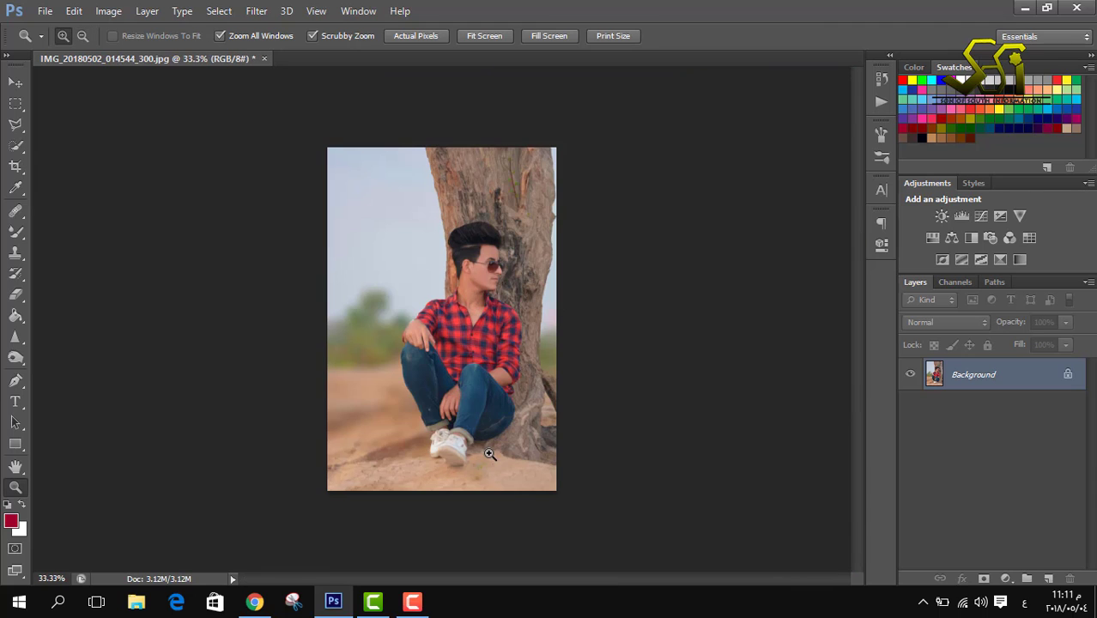
{"action": "key", "text": "w"}
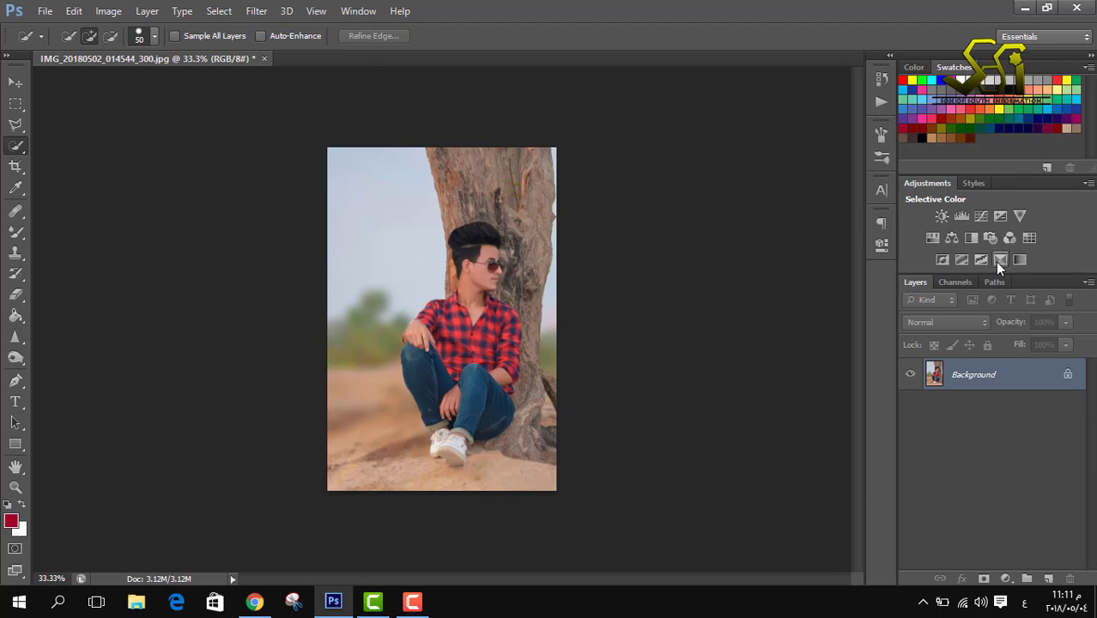
{"action": "left_click", "coordinate": [995, 262]}
{"action": "left_click", "coordinate": [795, 284]}
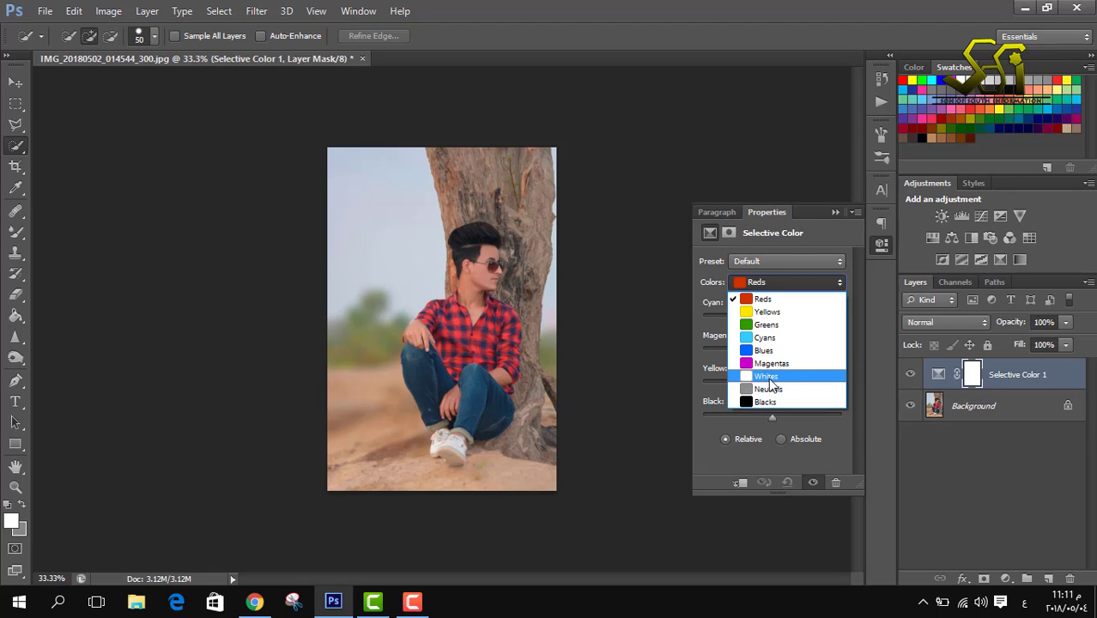
{"action": "left_click", "coordinate": [767, 404]}
{"action": "mouse_move", "coordinate": [772, 318]}
{"action": "left_mouse_down"}
{"action": "mouse_move", "coordinate": [816, 319]}
{"action": "mouse_move", "coordinate": [710, 326]}
{"action": "mouse_move", "coordinate": [802, 327]}
{"action": "mouse_move", "coordinate": [790, 321]}
{"action": "left_mouse_up"}
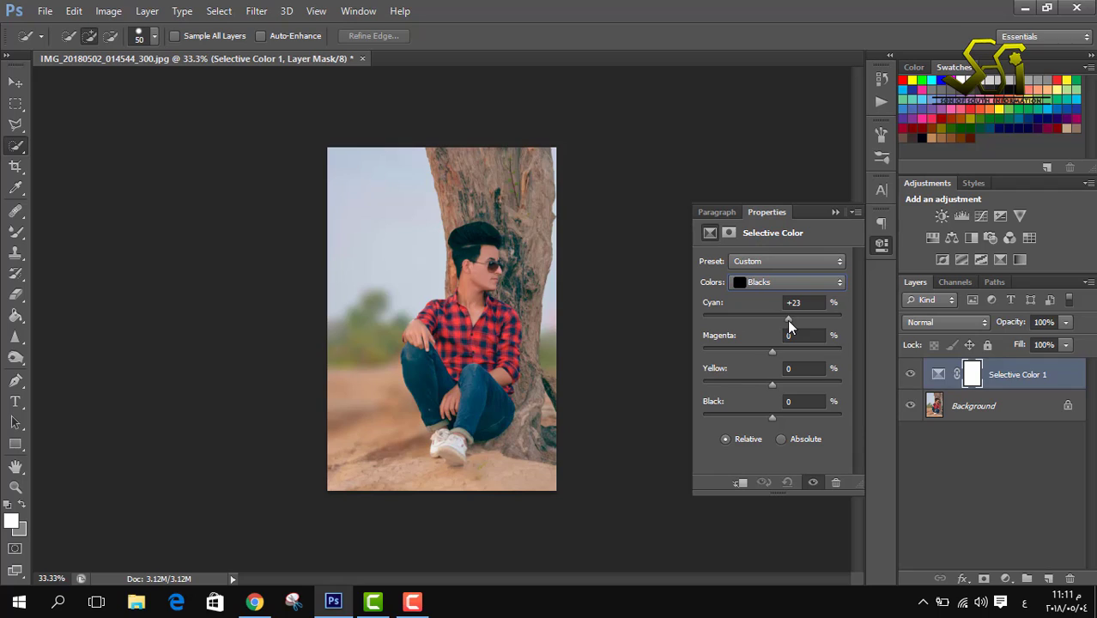
{"action": "mouse_move", "coordinate": [790, 325]}
{"action": "left_mouse_down"}
{"action": "mouse_move", "coordinate": [833, 325]}
{"action": "mouse_move", "coordinate": [785, 326]}
{"action": "left_mouse_up"}
{"action": "left_click", "coordinate": [836, 214]}
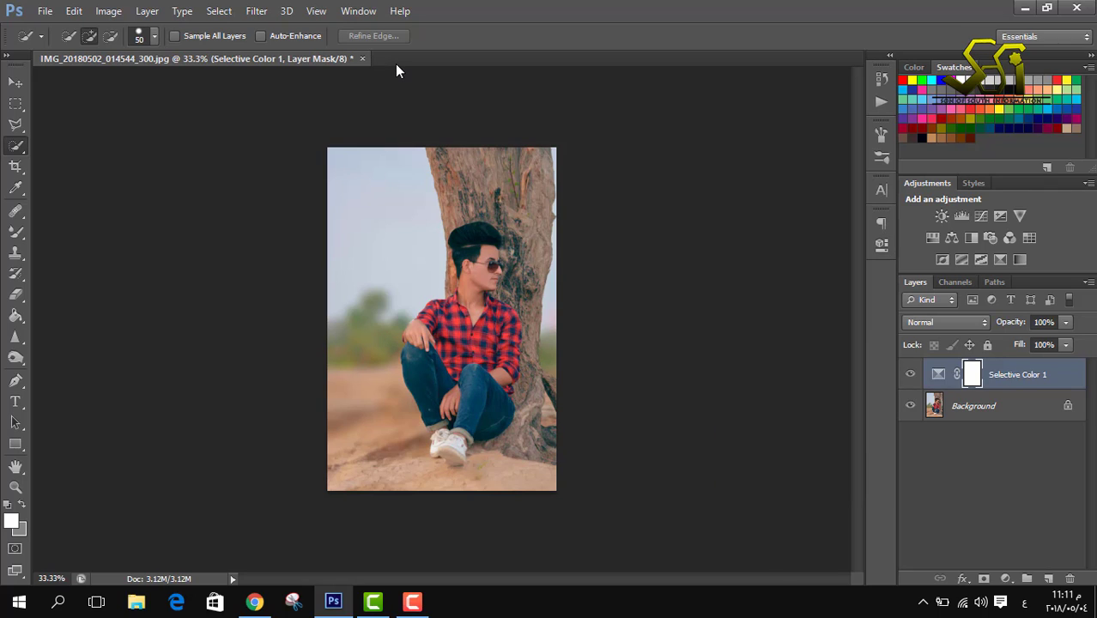
Open the photographer's logo PSD and copy its camera logo group, Group 1, into the portrait document.
{"action": "key", "text": "ctrl+o"}
{"action": "key", "text": "Escape"}
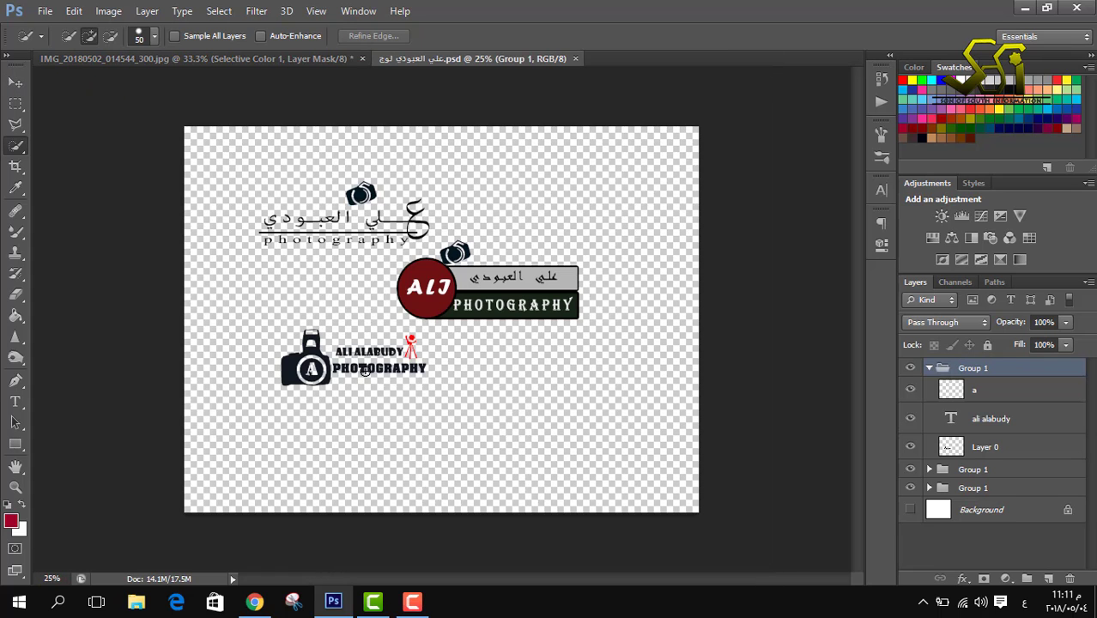
{"action": "left_click", "coordinate": [16, 82]}
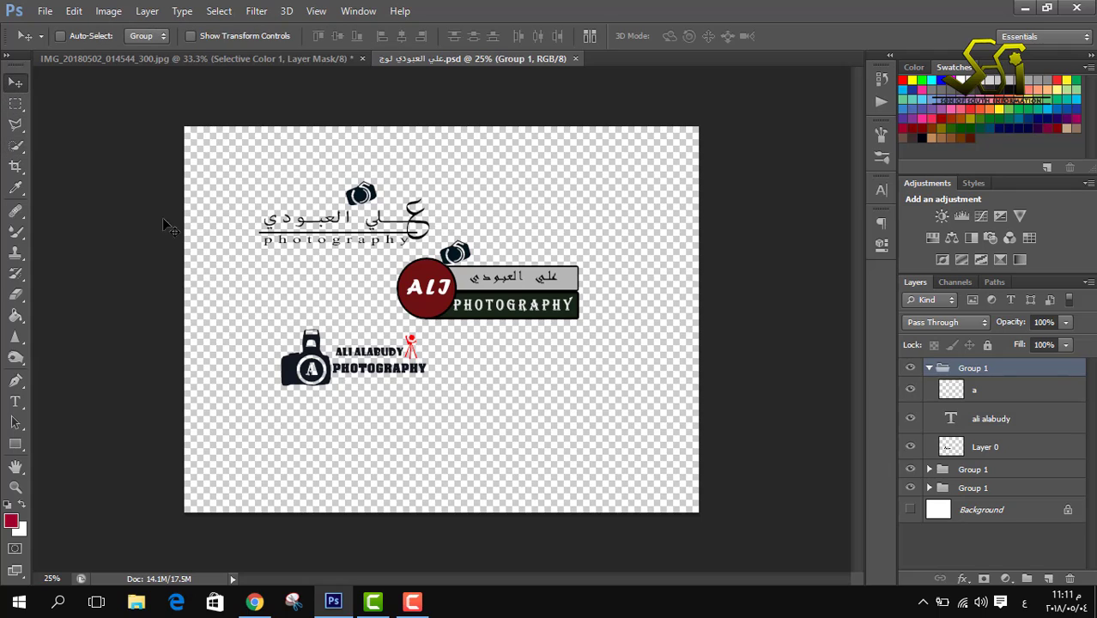
{"action": "left_click_drag", "start_coordinate": [290, 356], "coordinate": [402, 268]}
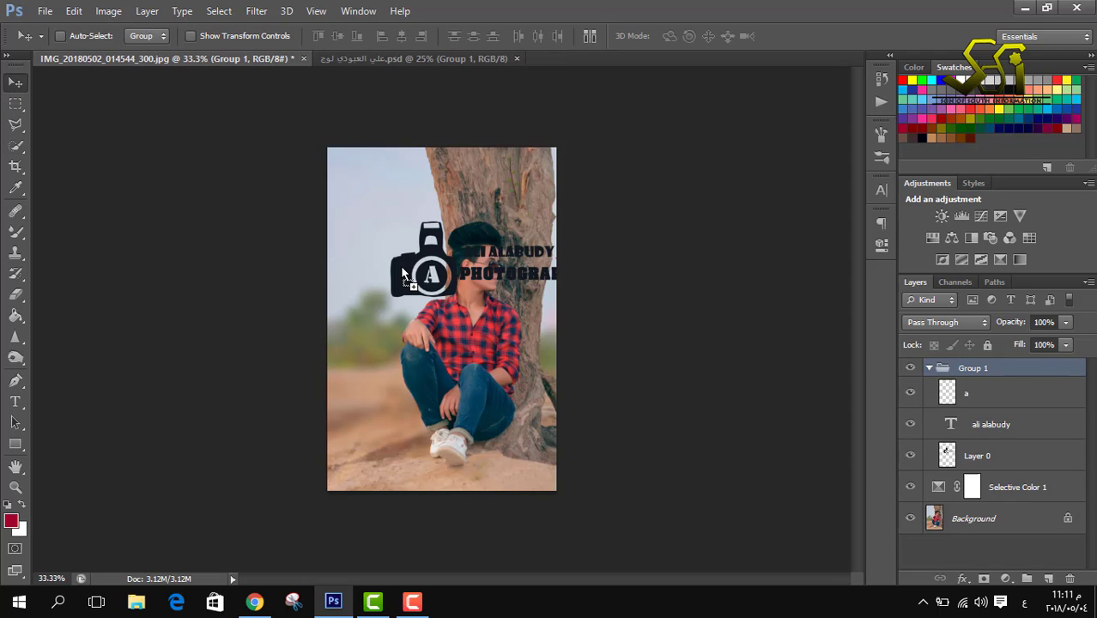
Scale the camera logo group down proportionally to a small watermark and place it on the sand beside the man's legs.
{"action": "key", "text": "ctrl+t"}
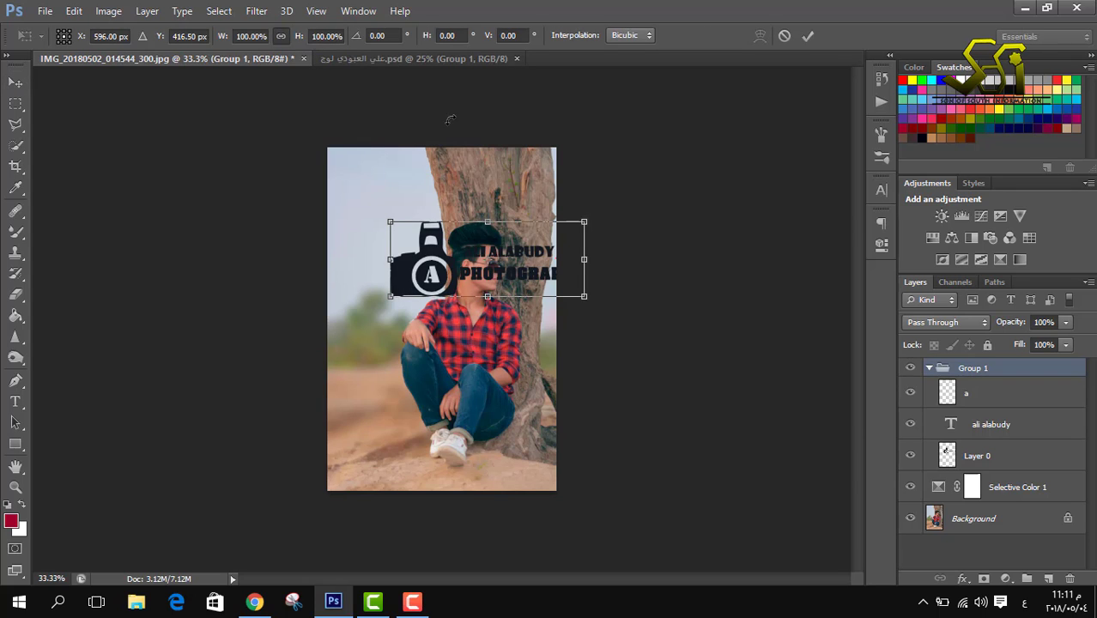
{"action": "left_click_drag", "start_coordinate": [589, 216], "coordinate": [423, 277]}
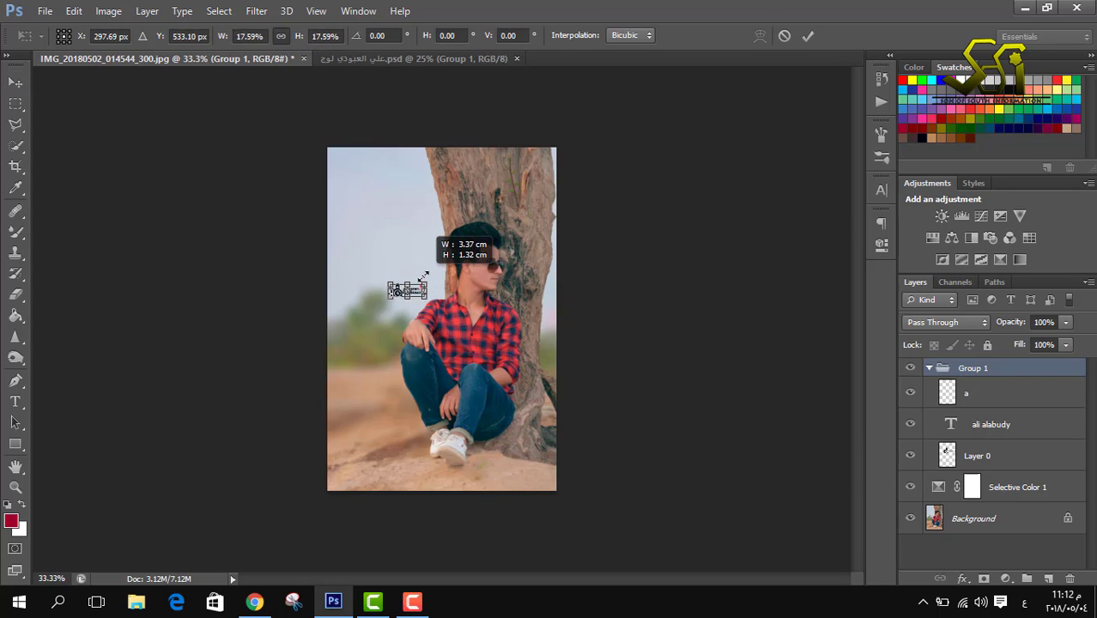
{"action": "left_click_drag", "start_coordinate": [373, 413], "coordinate": [378, 412]}
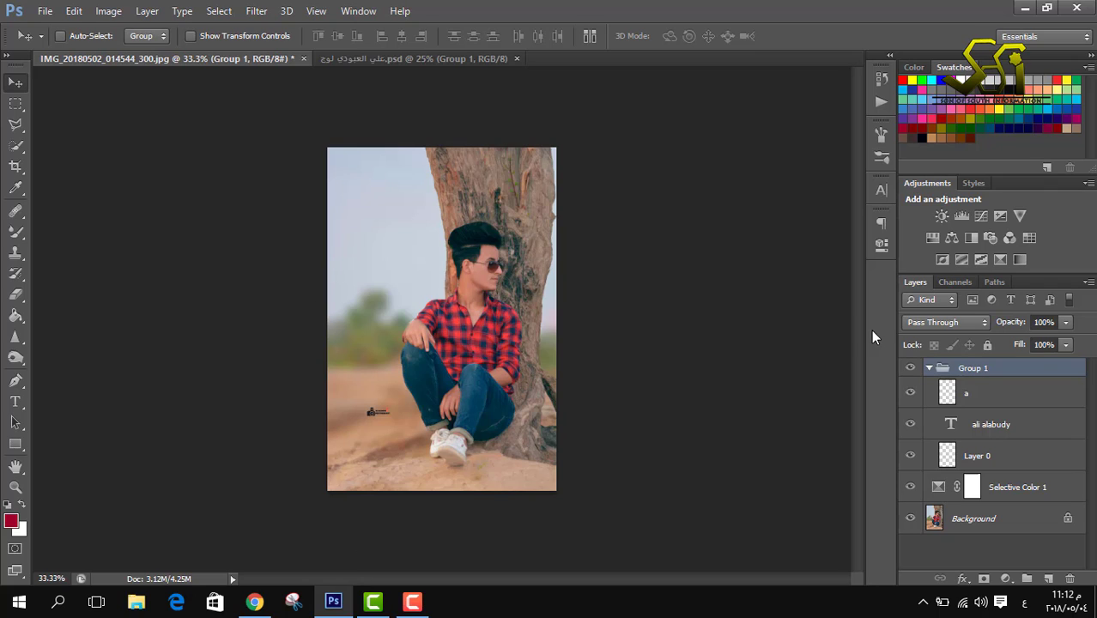
Collapse Group 1 and merge it with Selective Color 1 and Background into a single layer.
{"action": "left_click", "coordinate": [930, 368]}
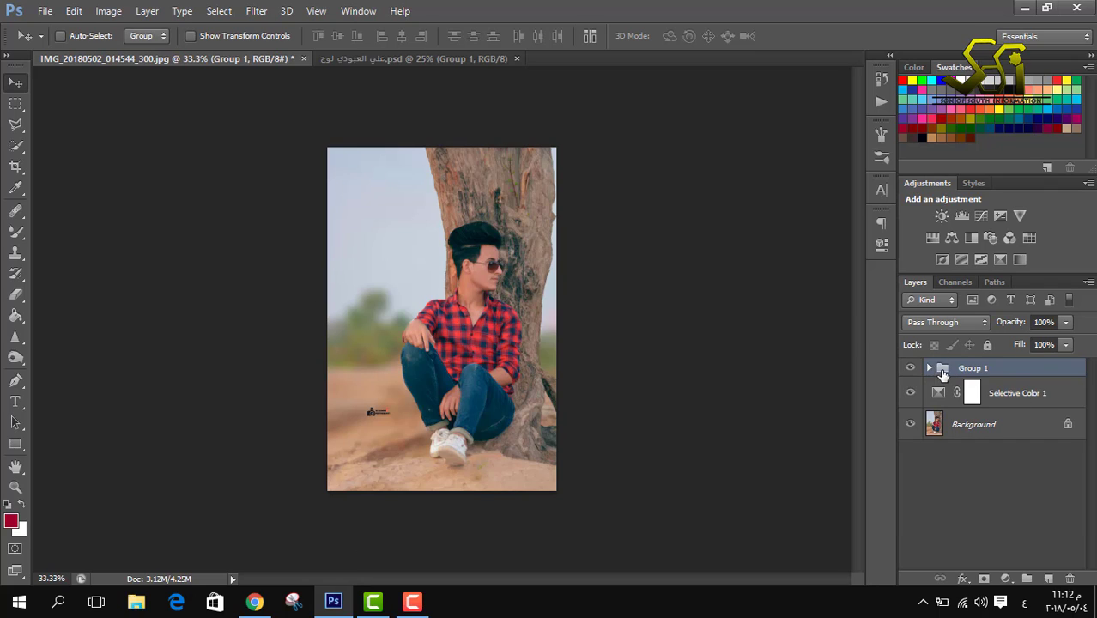
{"action": "left_click", "coordinate": [979, 376], "text": "ctrl"}
{"action": "left_click", "coordinate": [982, 377], "text": "ctrl"}
{"action": "left_click", "coordinate": [996, 392], "text": "ctrl"}
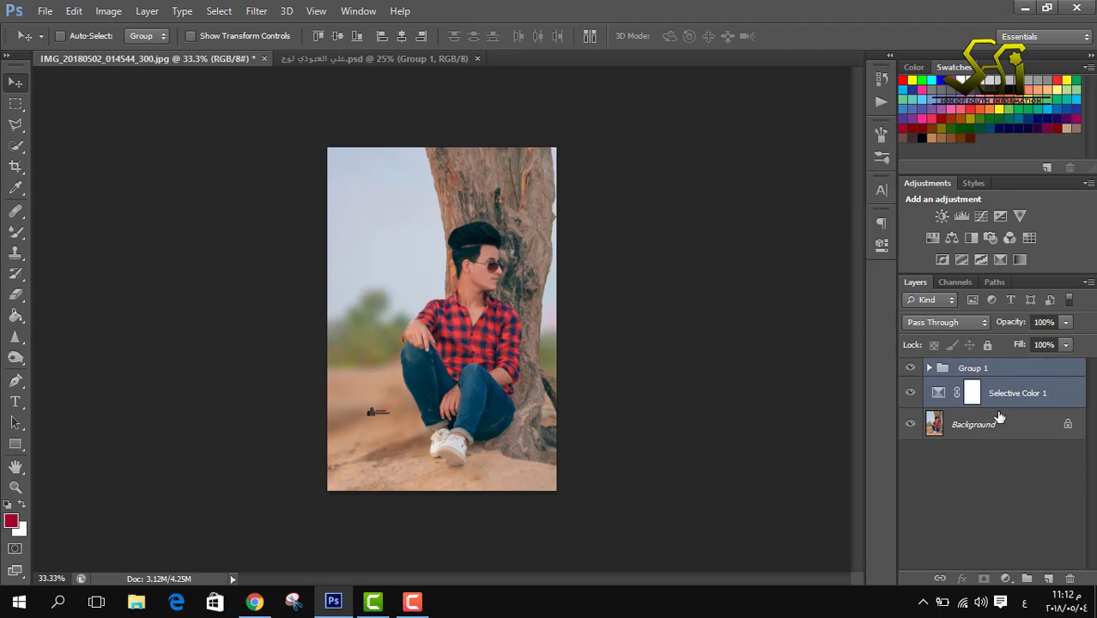
{"action": "left_click", "coordinate": [998, 418], "text": "ctrl"}
{"action": "right_click", "coordinate": [999, 418]}
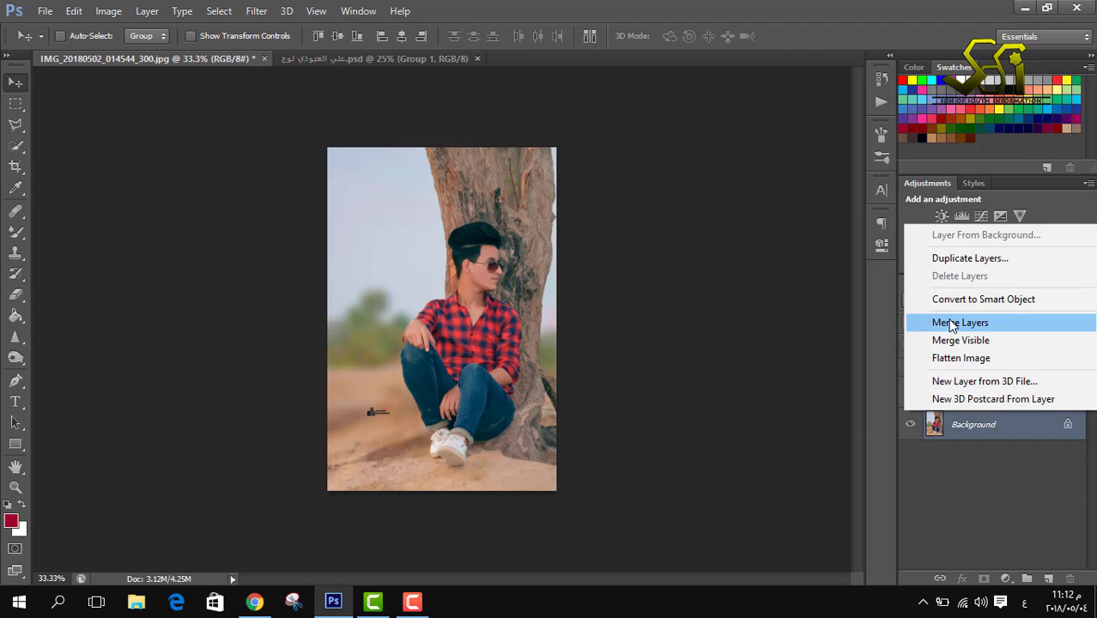
{"action": "left_click", "coordinate": [949, 322]}
Export the portrait for web as a PNG-24 with transparency to the Desktop under the file name "ا".
{"action": "left_click", "coordinate": [43, 11]}
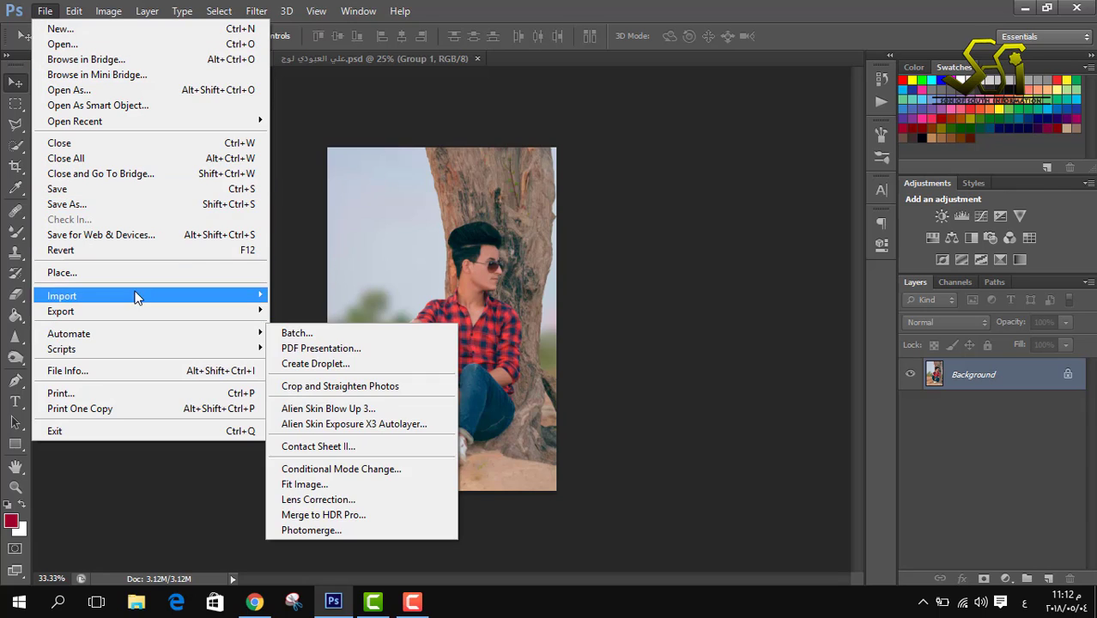
{"action": "left_click", "coordinate": [139, 236]}
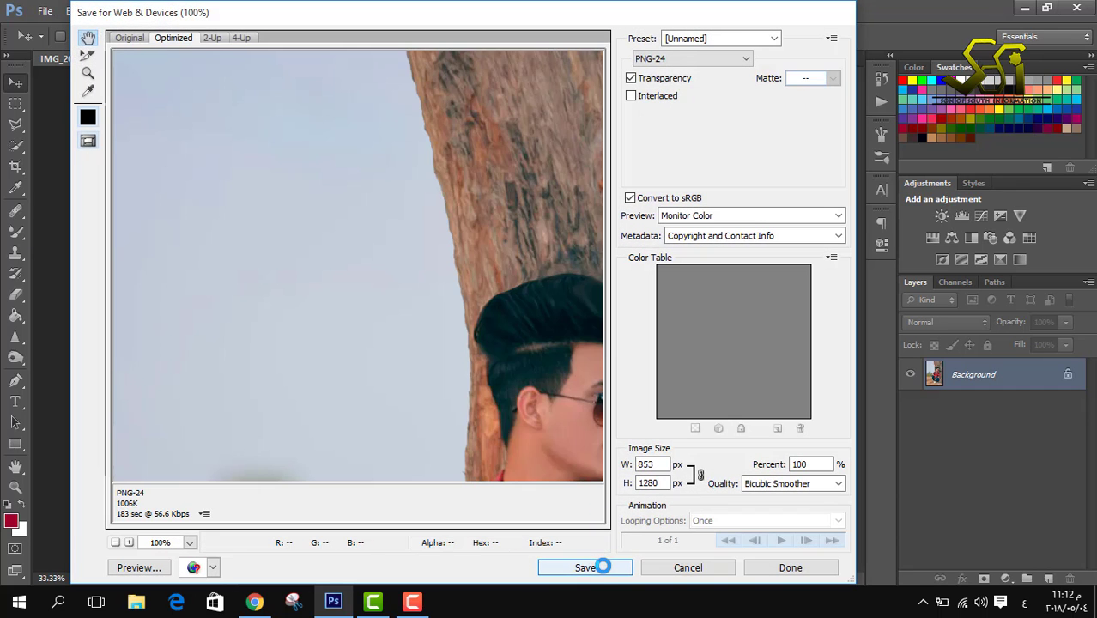
{"action": "left_click", "coordinate": [603, 567]}
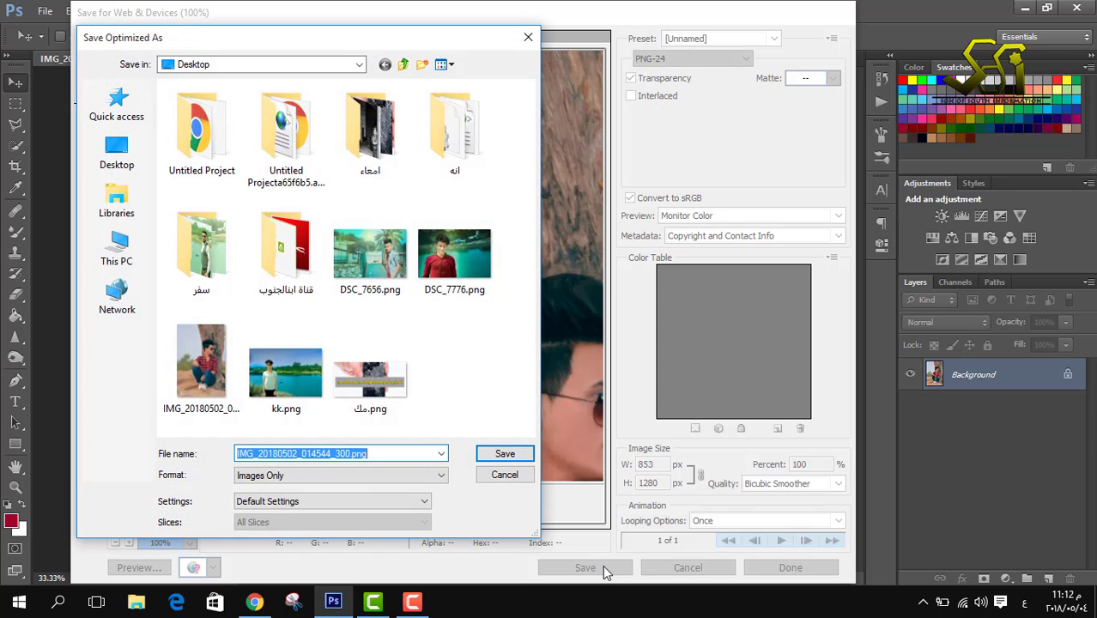
{"action": "type", "text": "ا"}
{"action": "key", "text": "Return"}
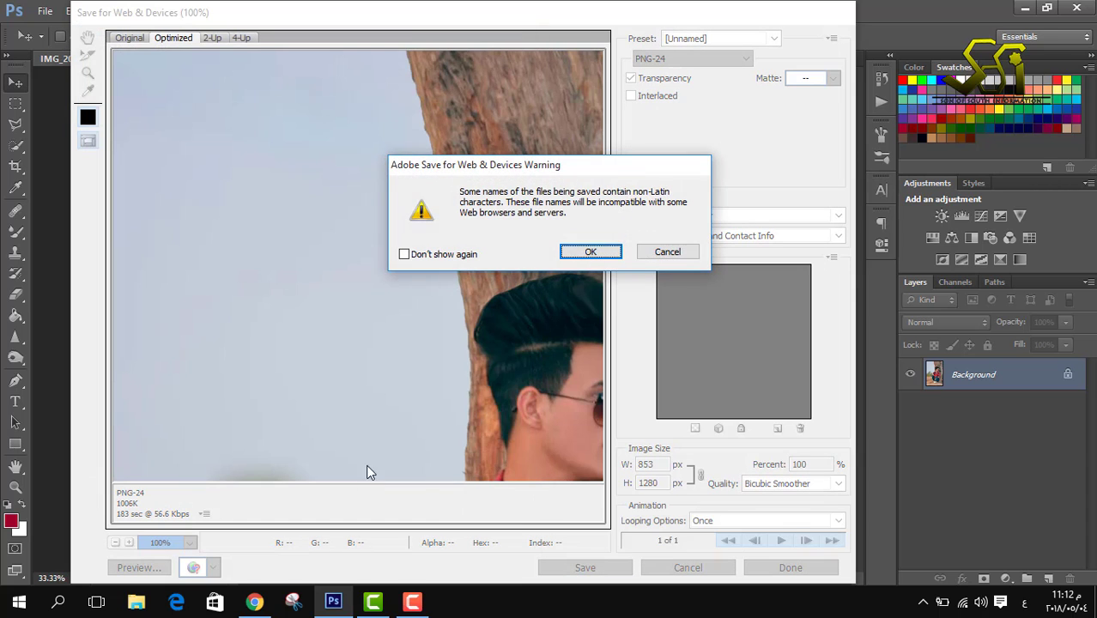
{"action": "left_click", "coordinate": [584, 253]}
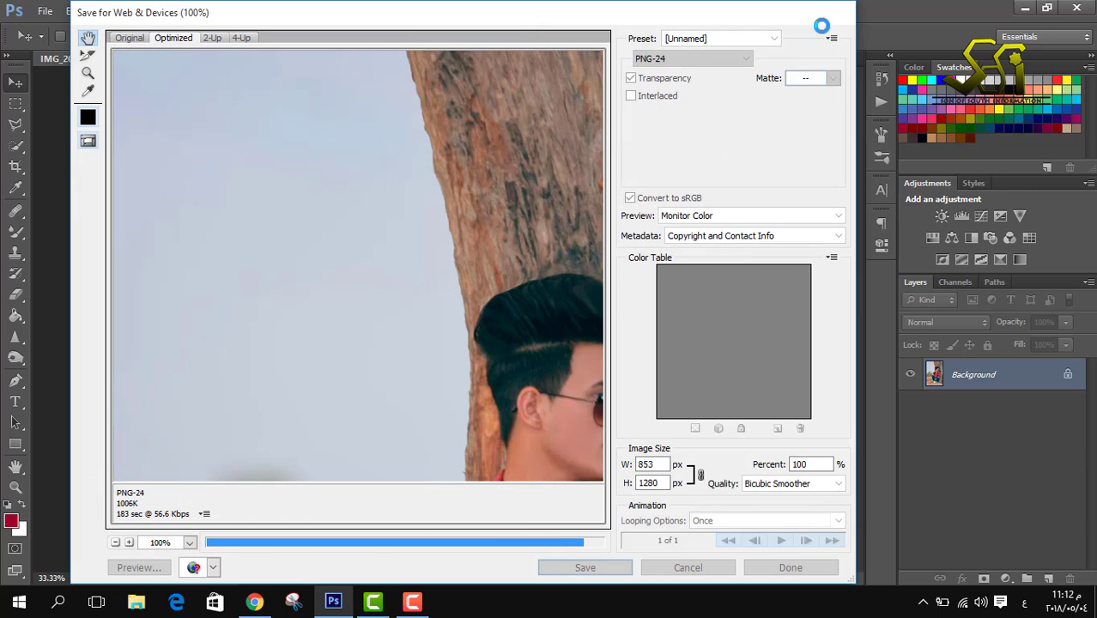